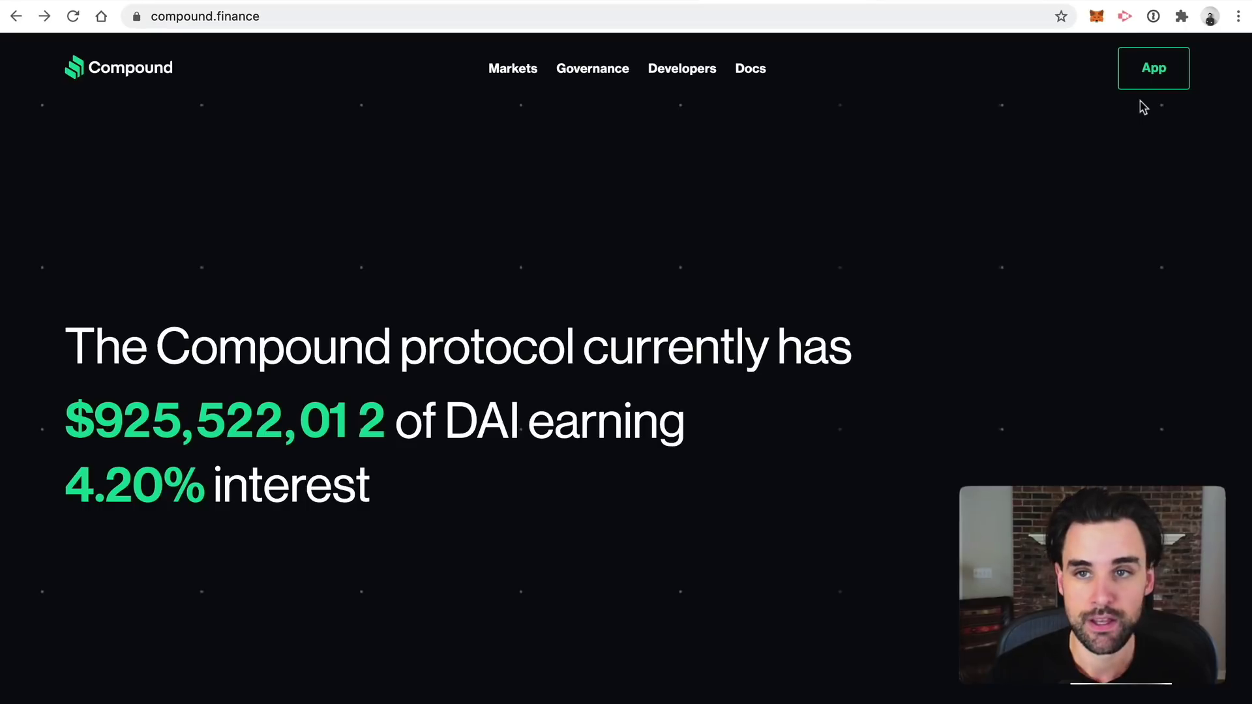
Open the Compound app dashboard and examine the Dai supply and Tether borrowing positions with their rates and balances.
click(1136, 58)
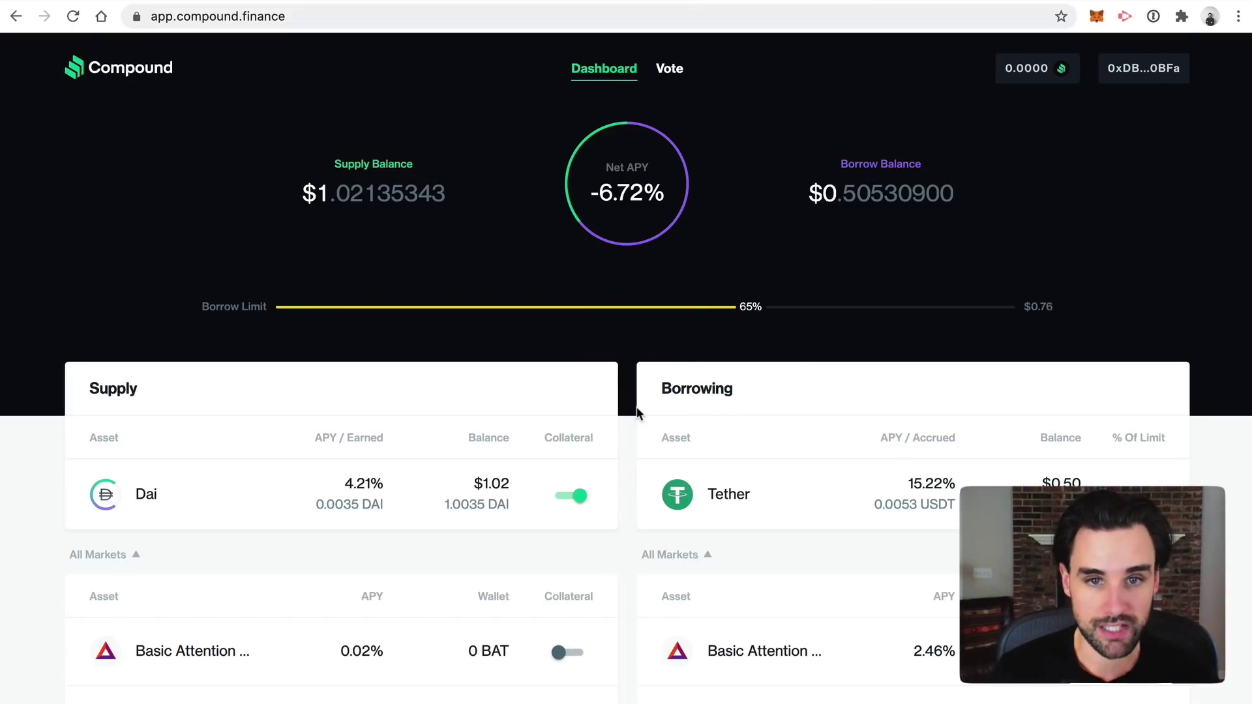
scroll(637, 407, down, 1)
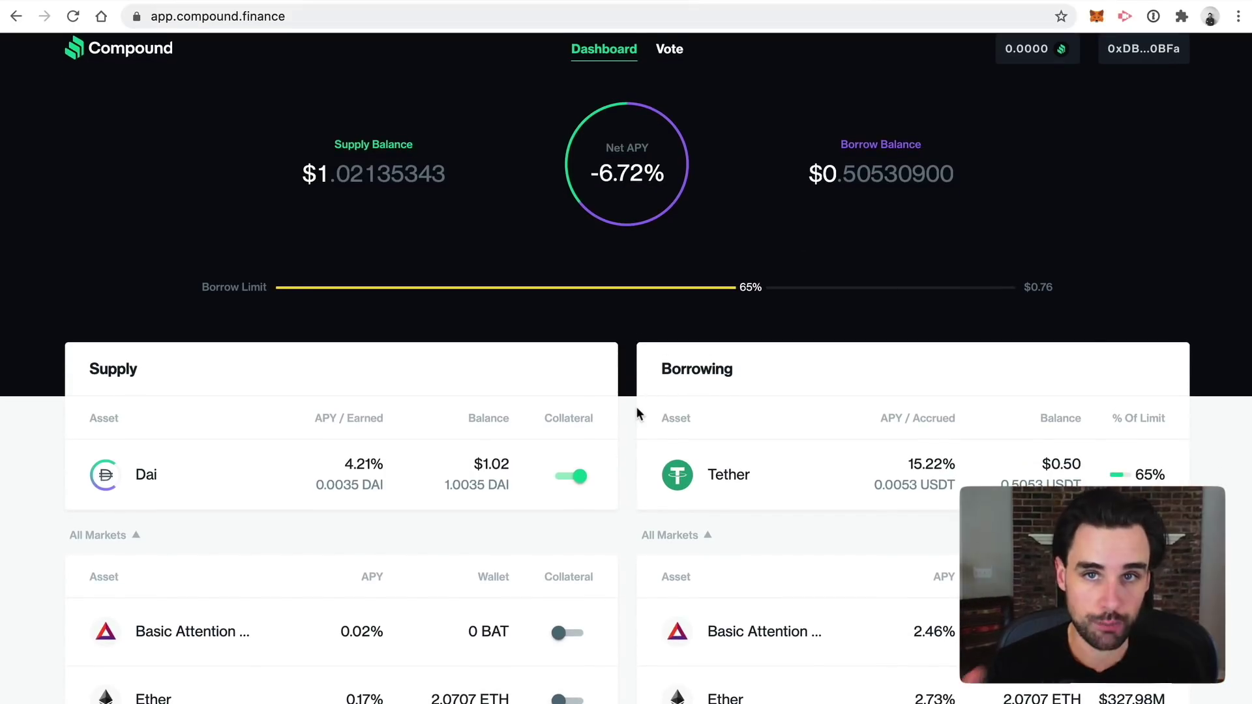
scroll(627, 431, down, 1)
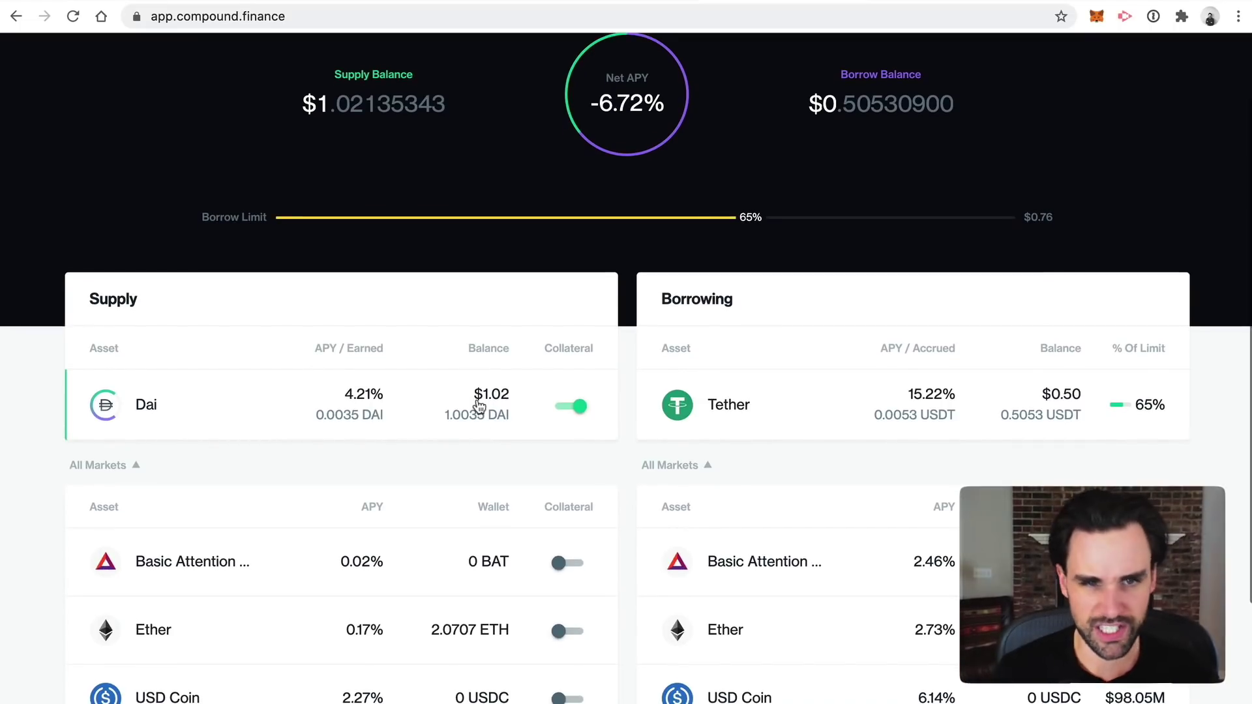
scroll(479, 408, down, 1)
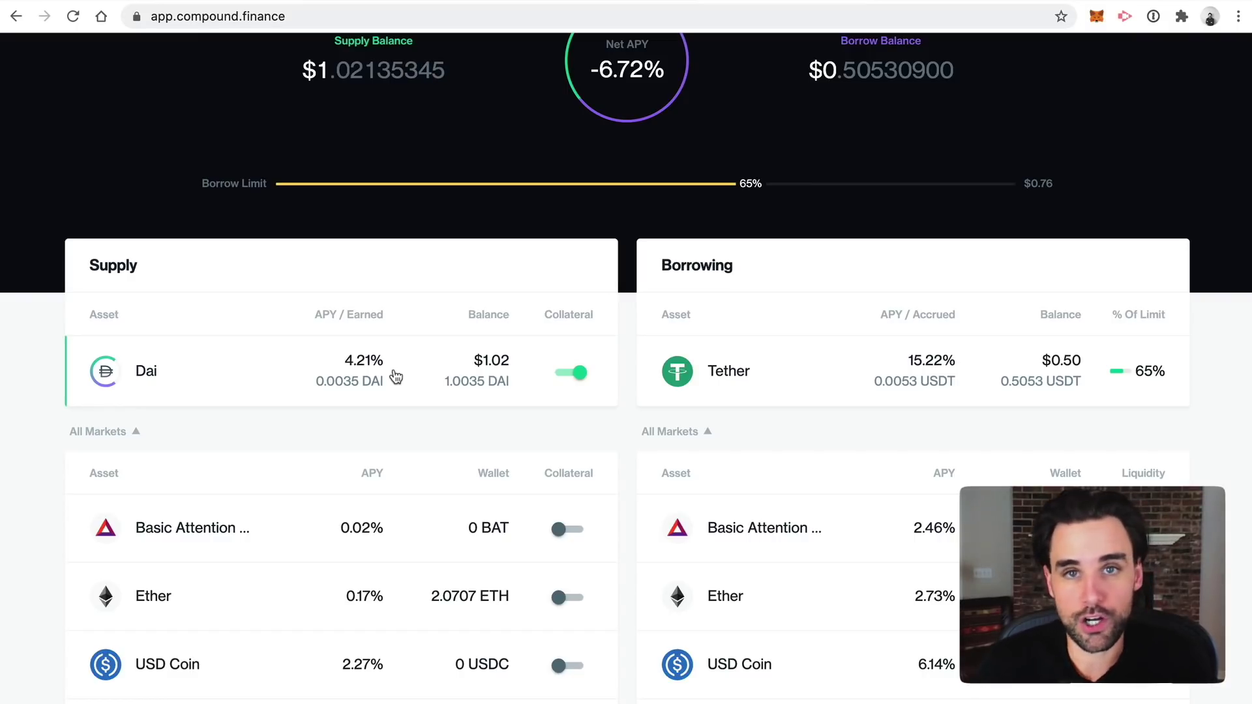
scroll(394, 374, up, 1)
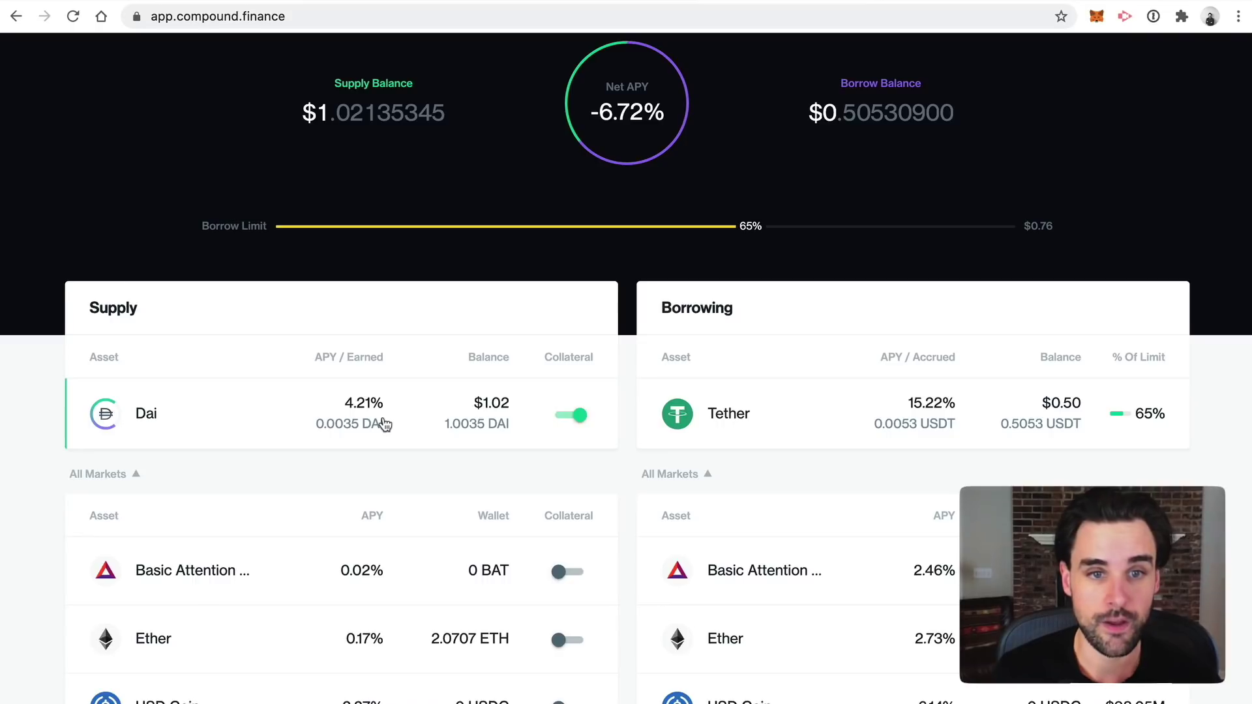
scroll(629, 327, up, 1)
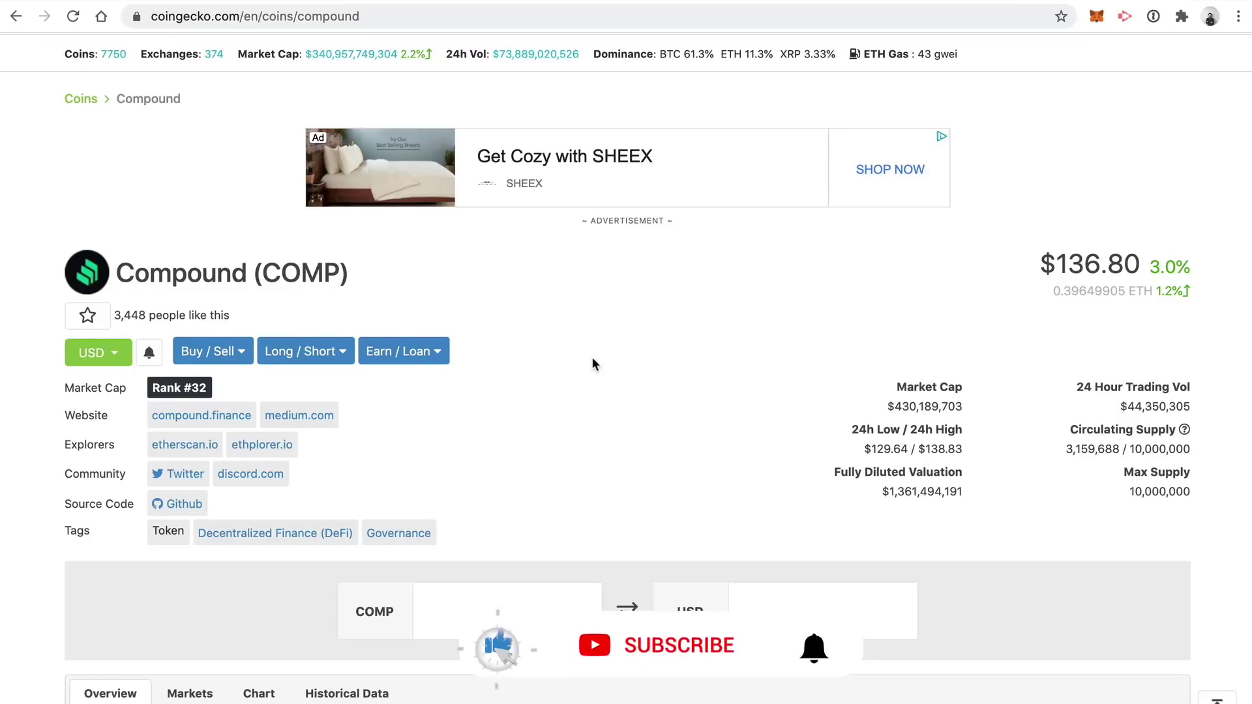
Review the Compound (COMP) token's details on its CoinGecko page, including its name and market information.
scroll(592, 357, down, 3)
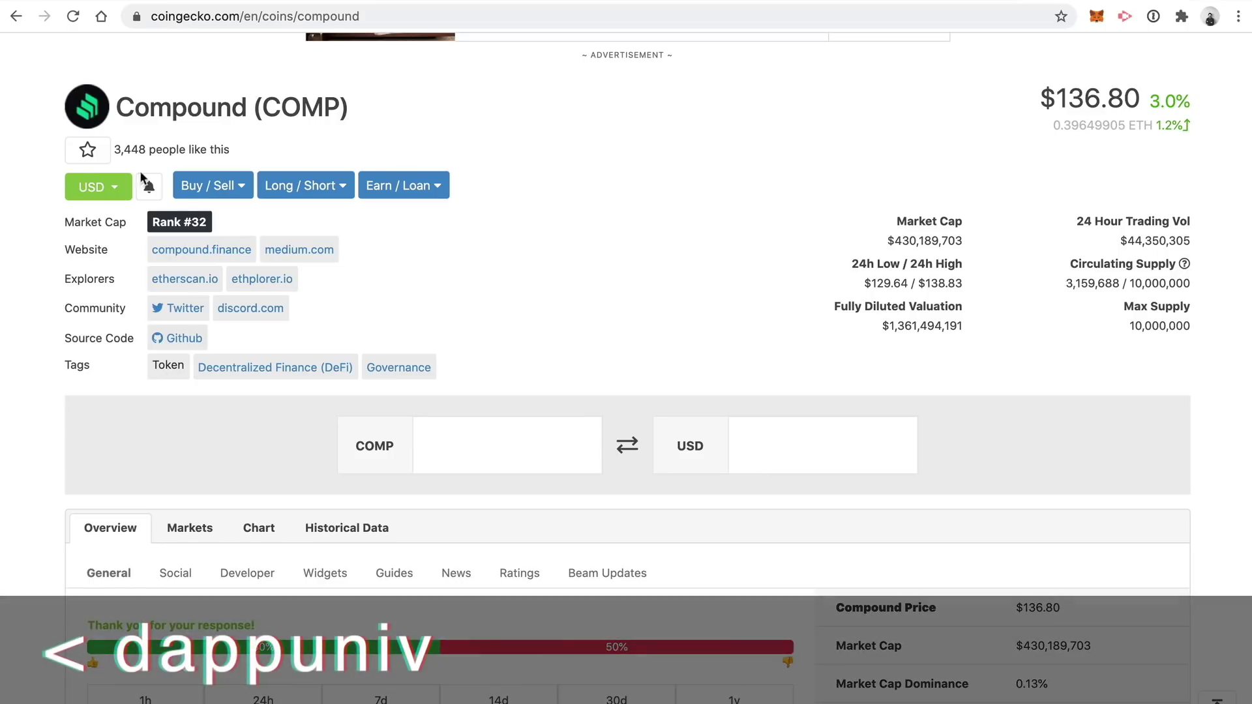
drag(116, 108, 352, 109)
click(506, 116)
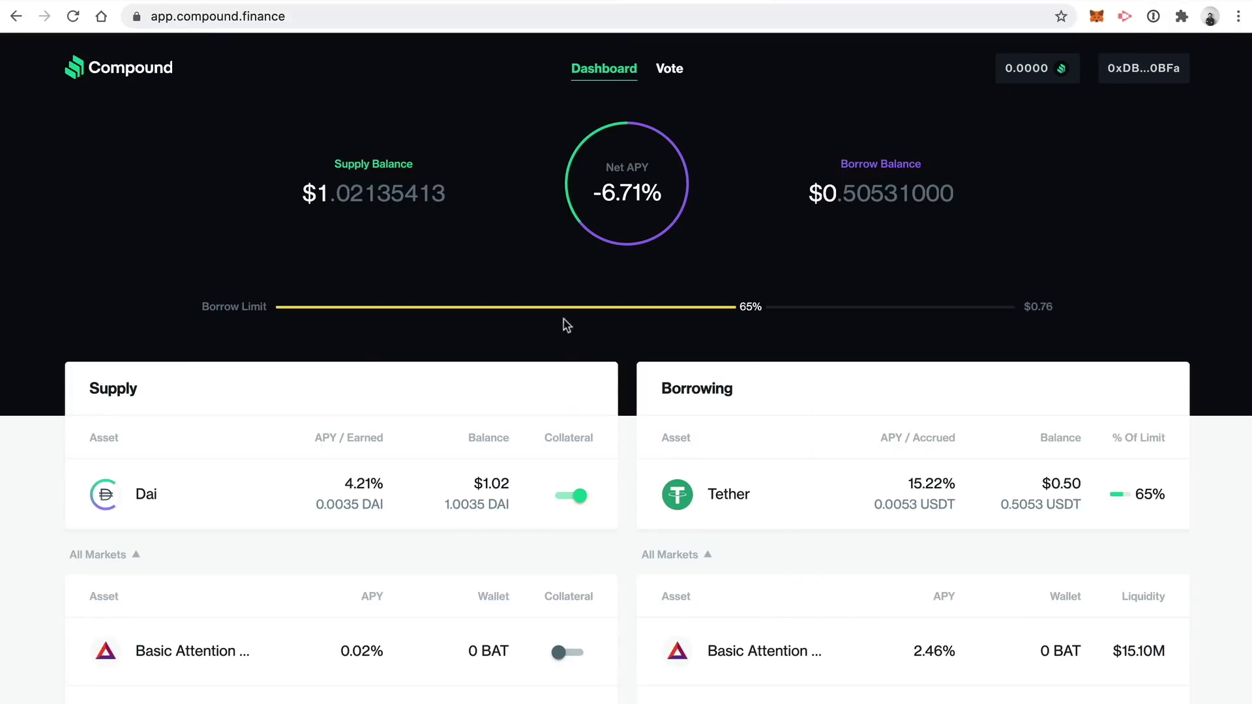
Compare the supply and borrowing sides of the Compound dashboard, including the net APY and borrow limit.
scroll(436, 448, down, 1)
scroll(435, 448, up, 1)
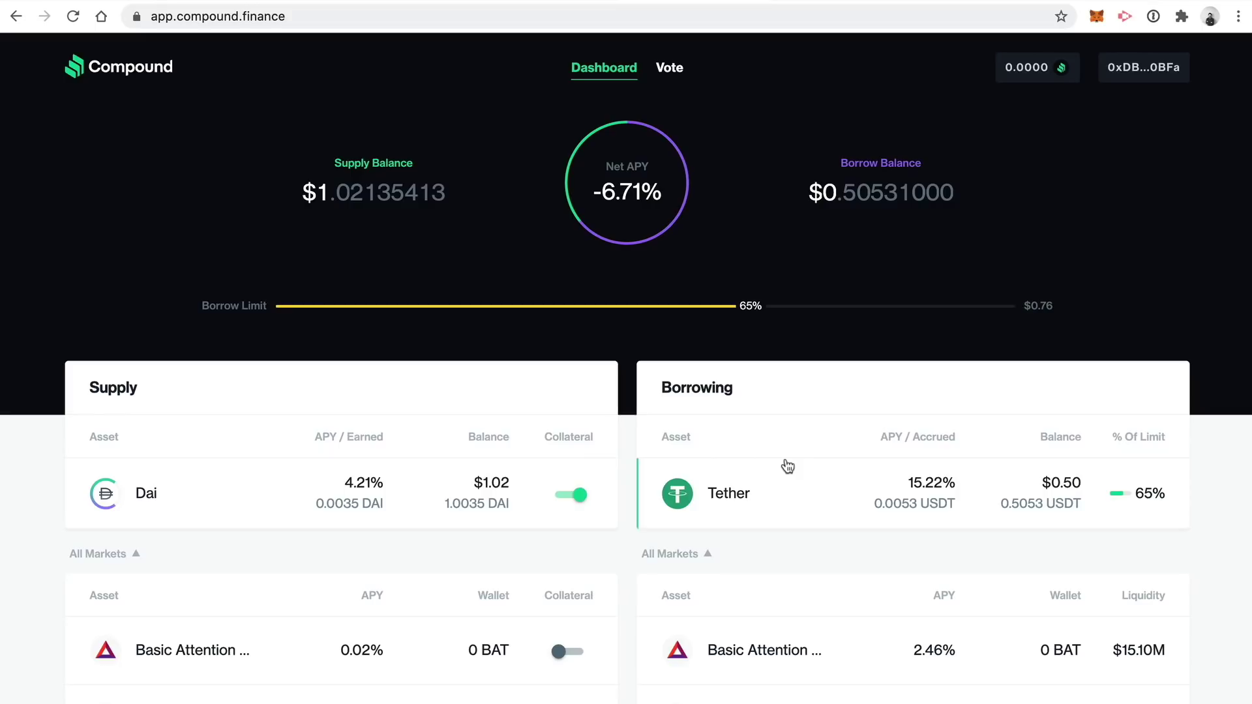
scroll(750, 470, down, 1)
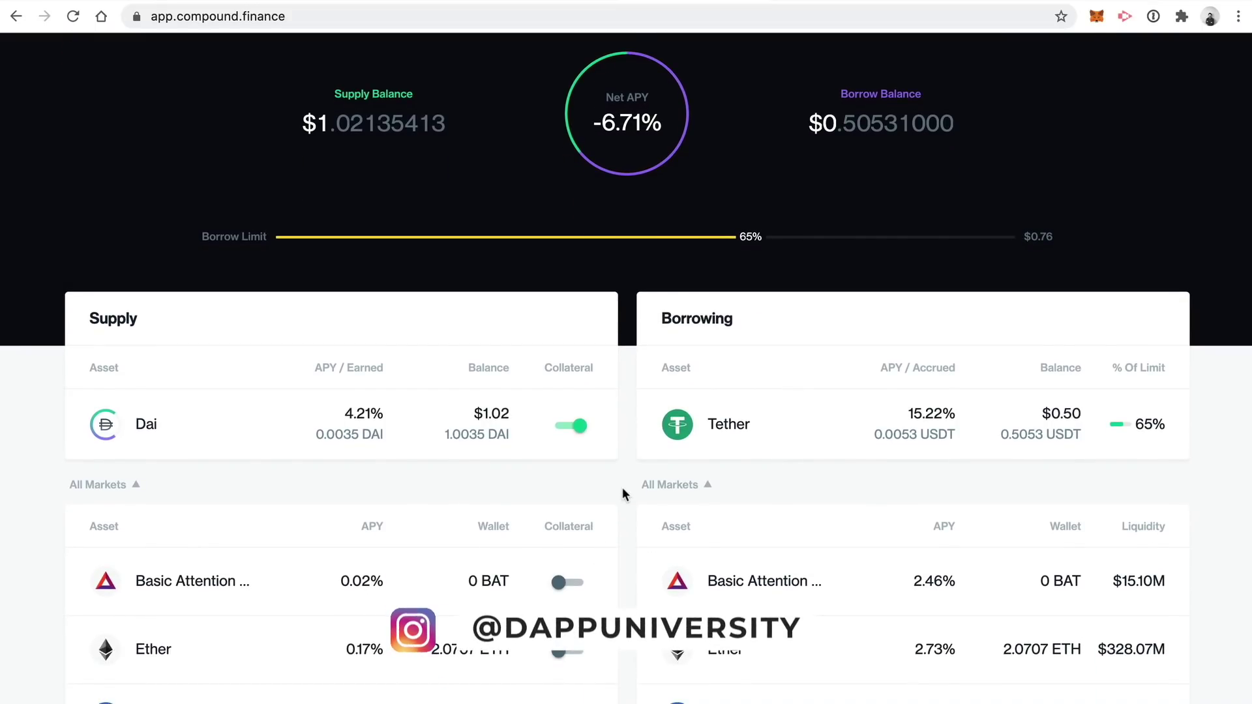
scroll(622, 487, down, 1)
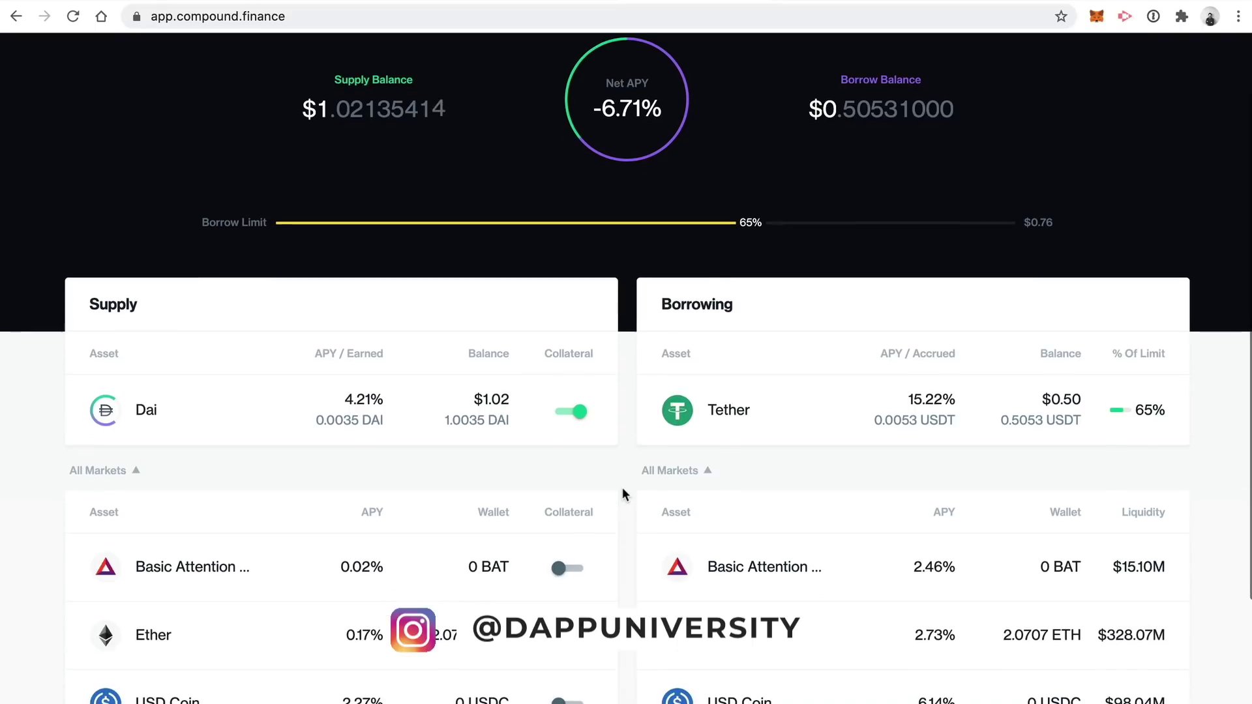
scroll(622, 487, up, 2)
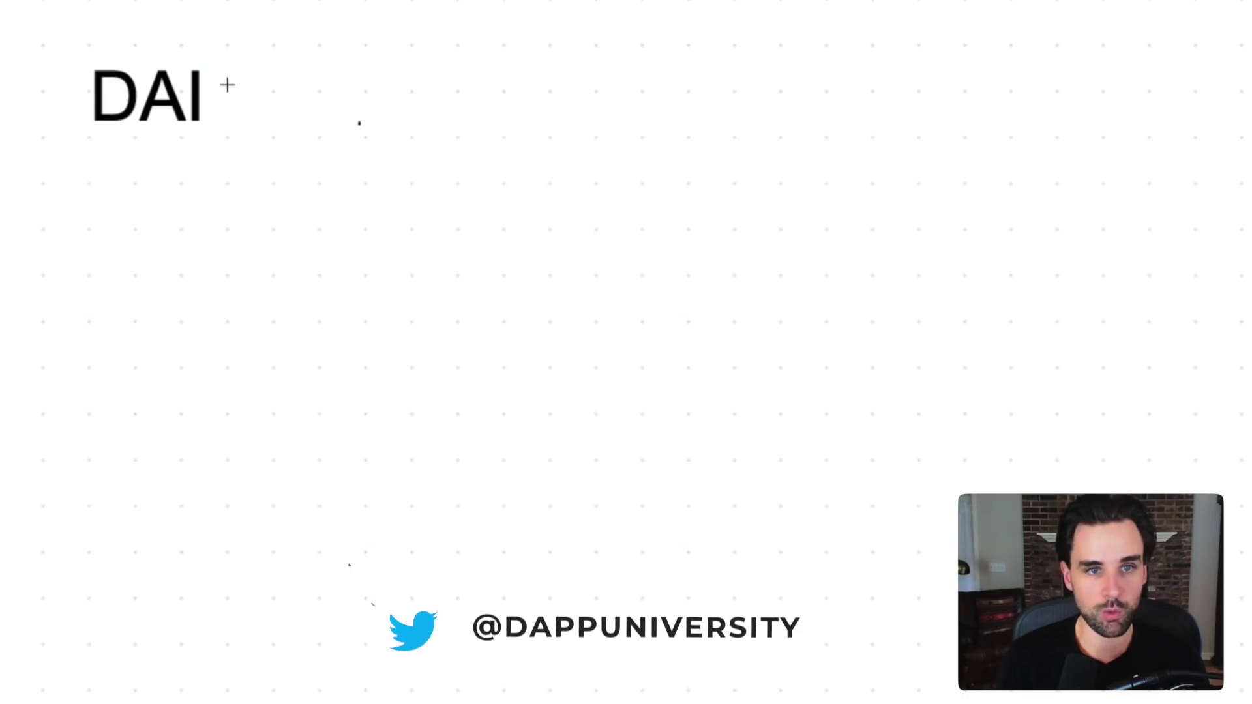
Draw an arrow on the whiteboard leading away from the DAI label and place the text COMP at its head.
mouse_move(233, 94)
mouse_down()
mouse_move(551, 89)
mouse_move(570, 62)
mouse_move(613, 89)
mouse_move(567, 131)
mouse_up()
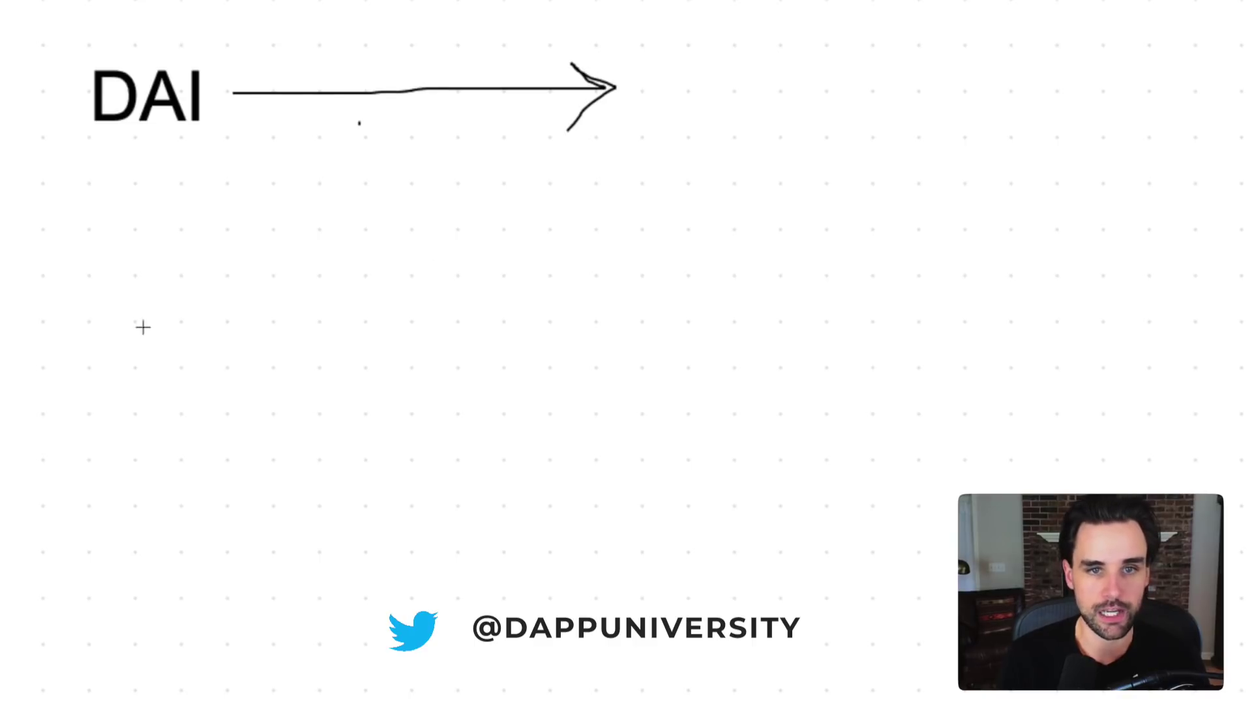
click(665, 77)
text(COMP)
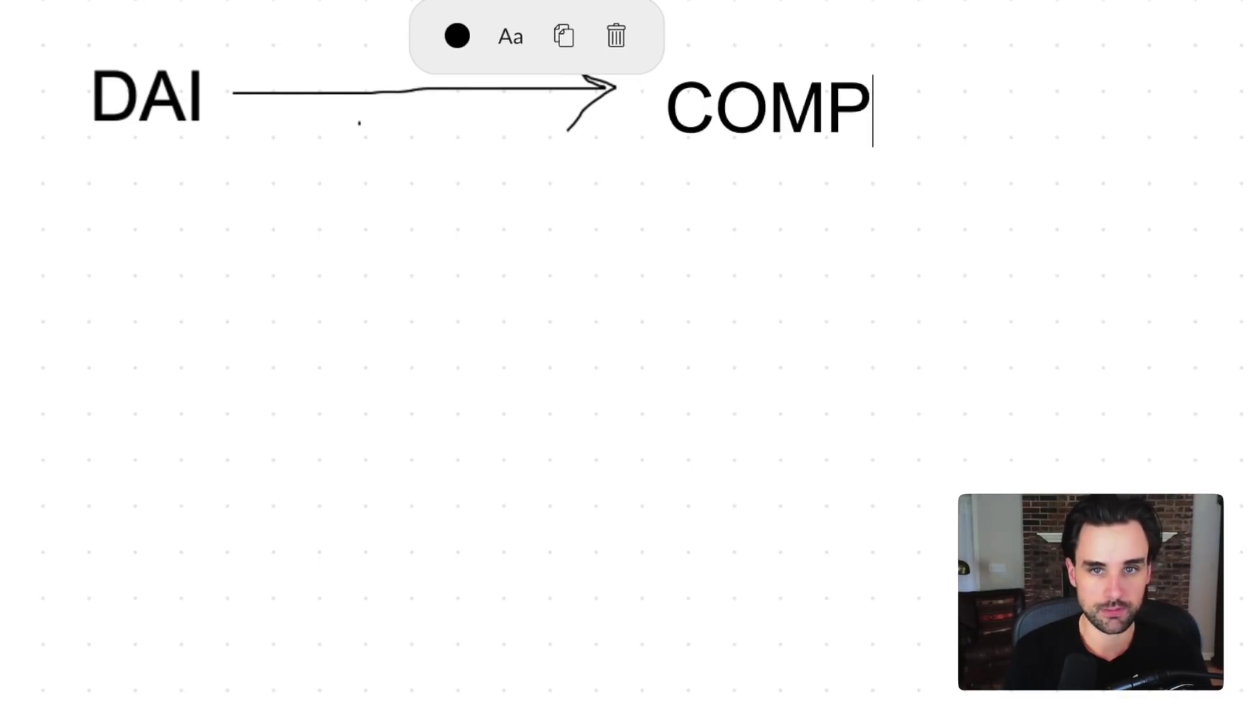
key(Escape)
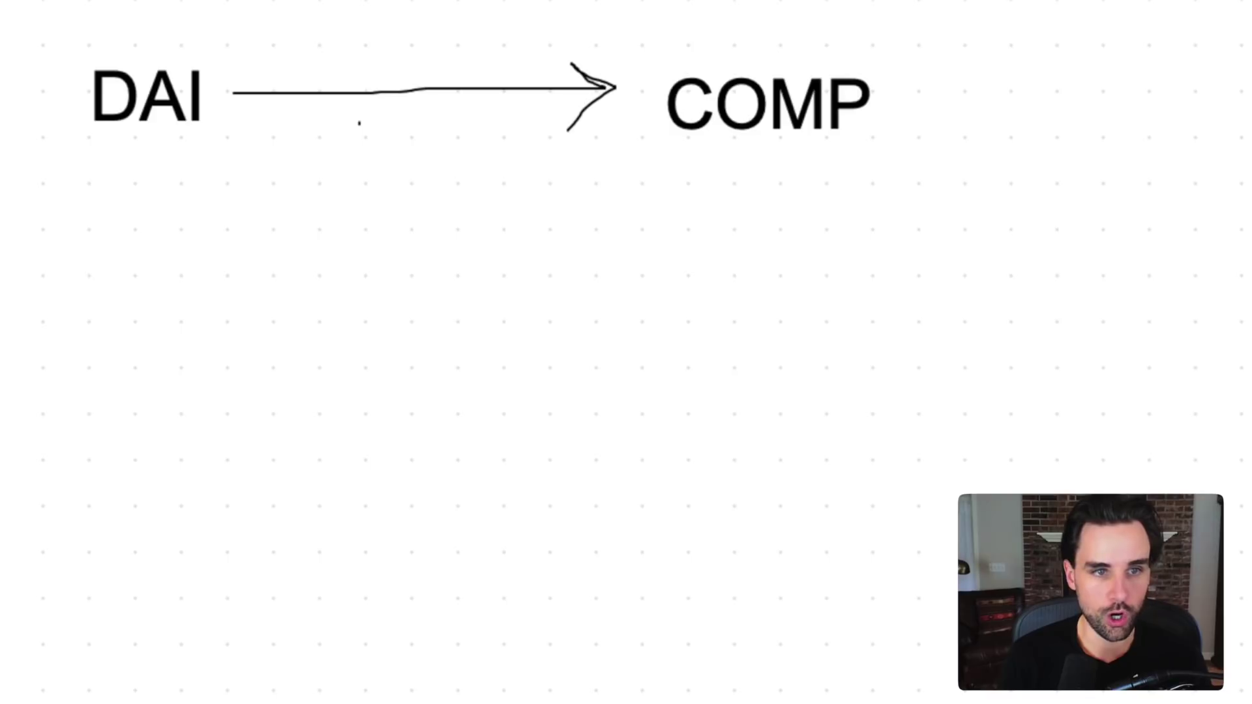
Add the text 4.21 under the arrow, and draw return arrows to DAI from that number and from COMP.
key(p)
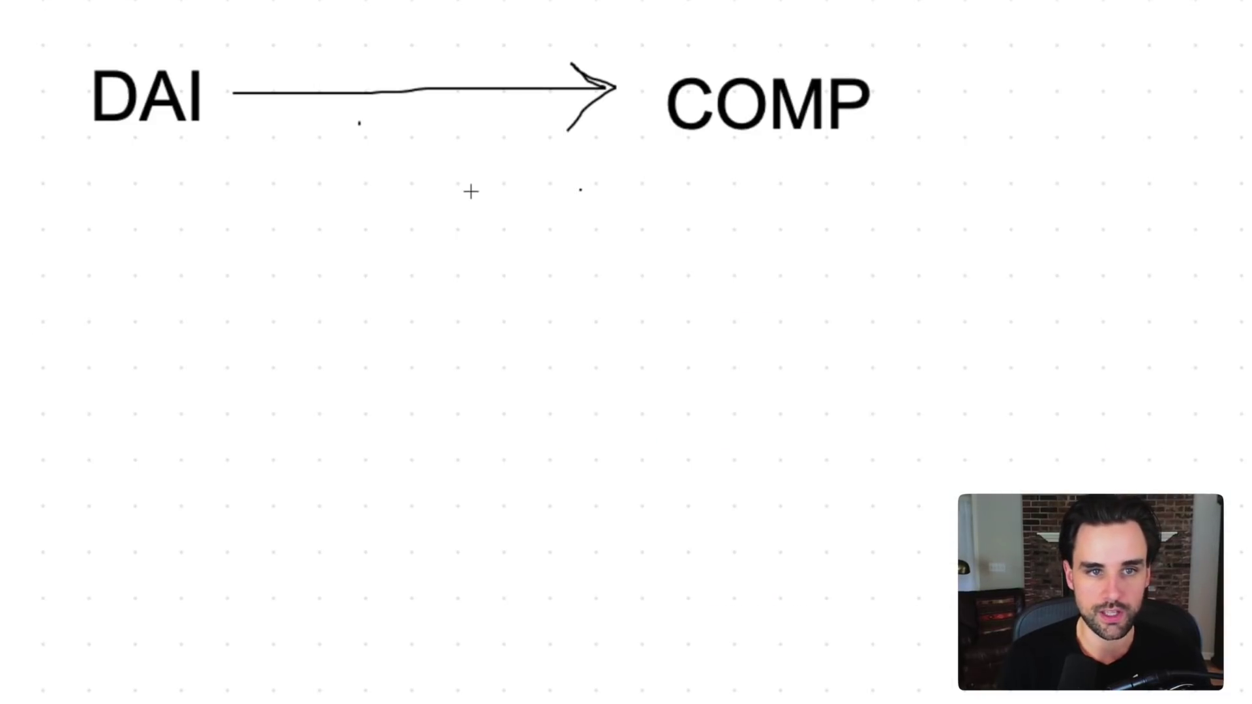
click(418, 161)
text(4.21)
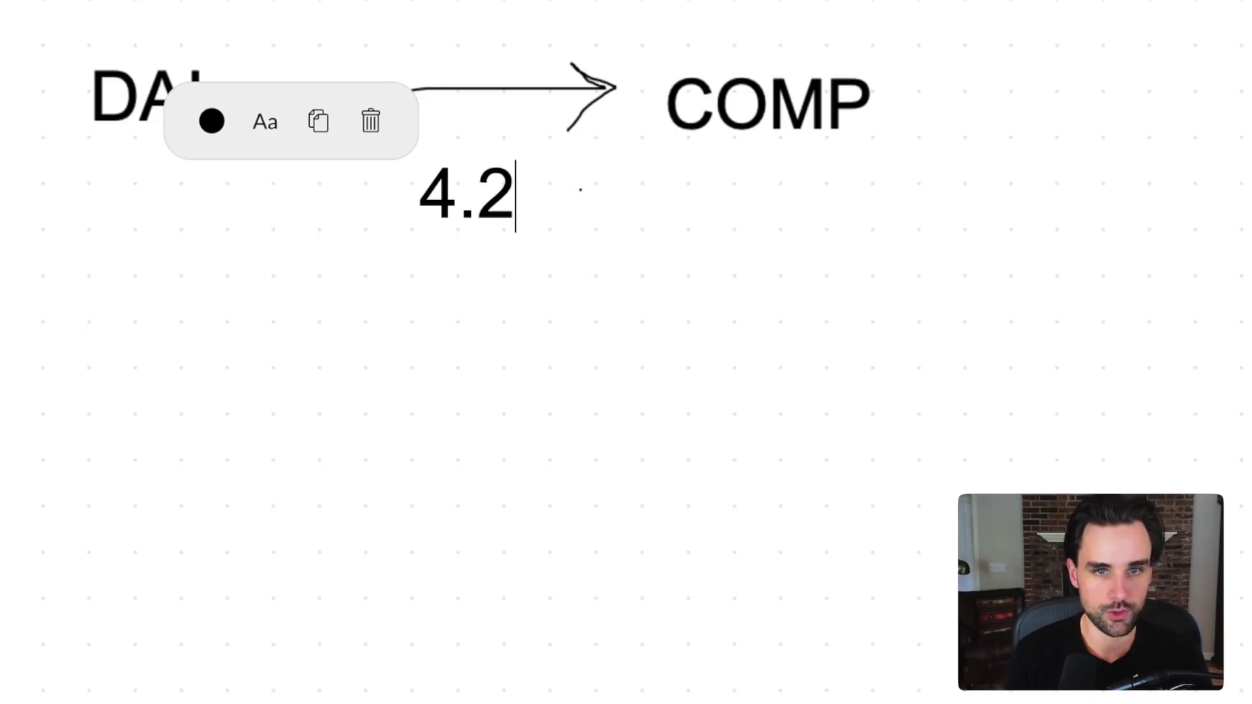
click(425, 417)
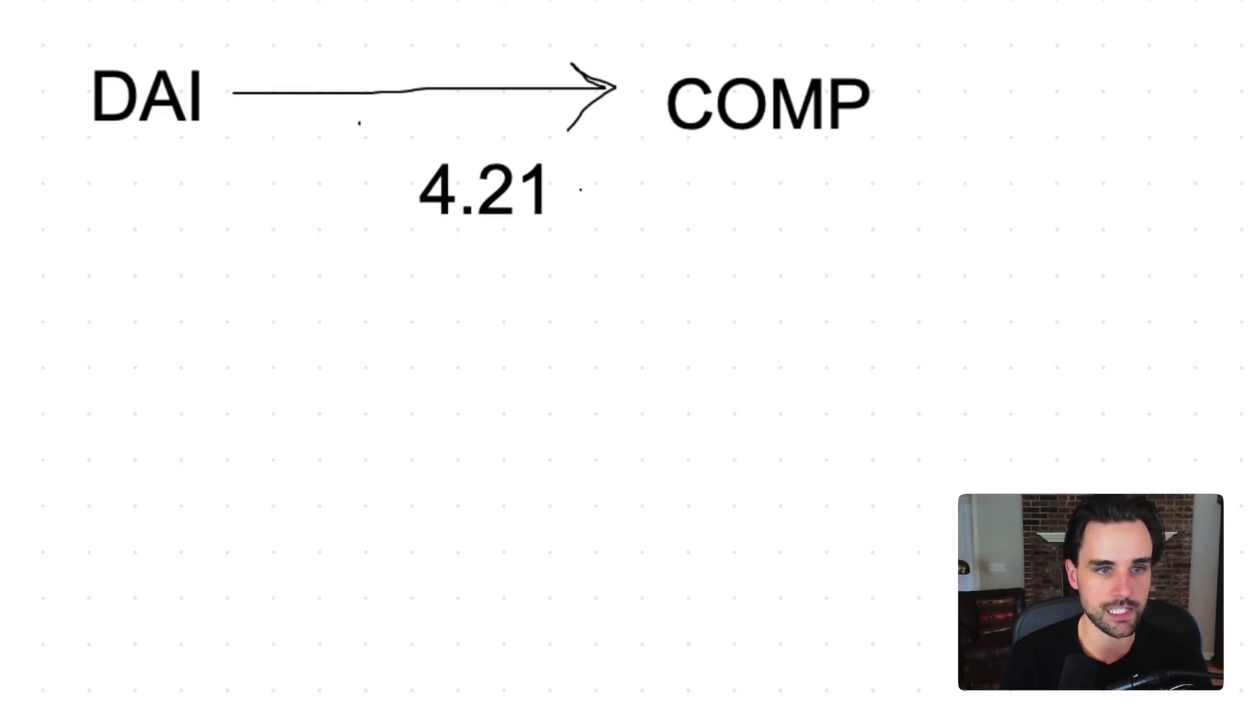
mouse_move(403, 163)
mouse_down()
mouse_move(252, 128)
mouse_move(251, 149)
mouse_move(240, 124)
mouse_up()
drag(733, 52, 241, 60)
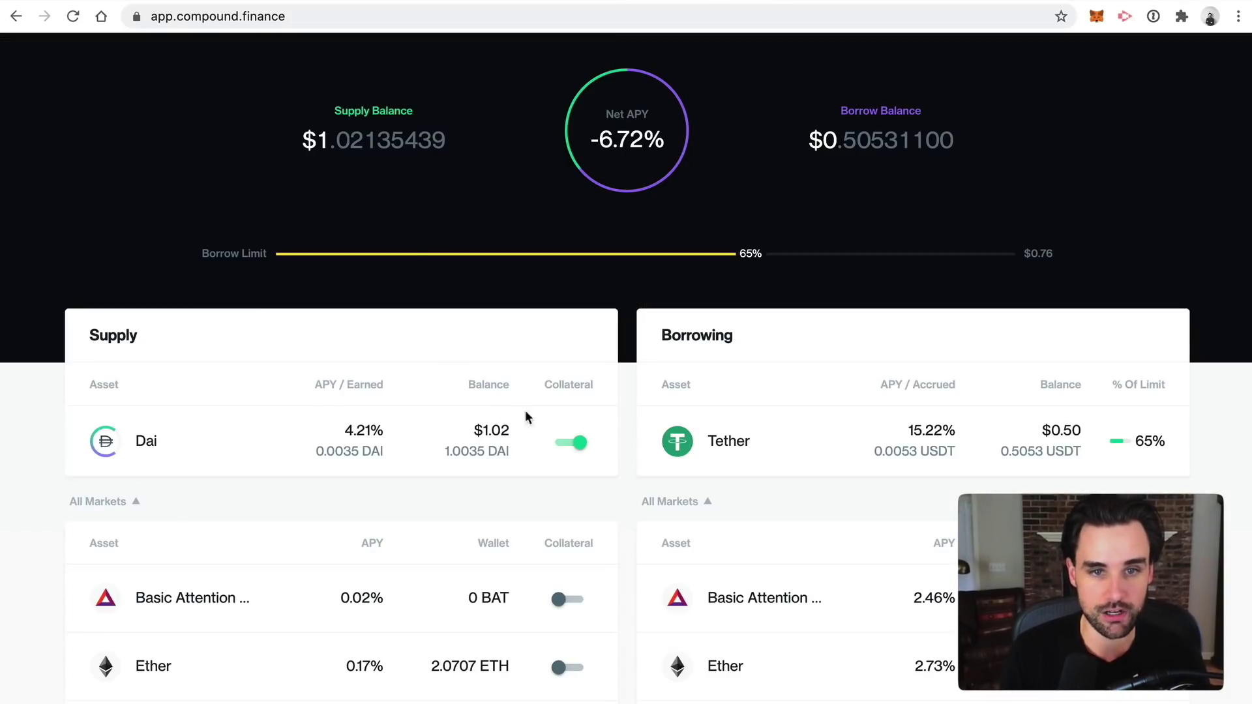
Examine the supply and borrow APYs of all markets on the Compound dashboard, comparing them with the open Dai and Tether positions.
scroll(651, 492, down, 2)
scroll(609, 340, down, 1)
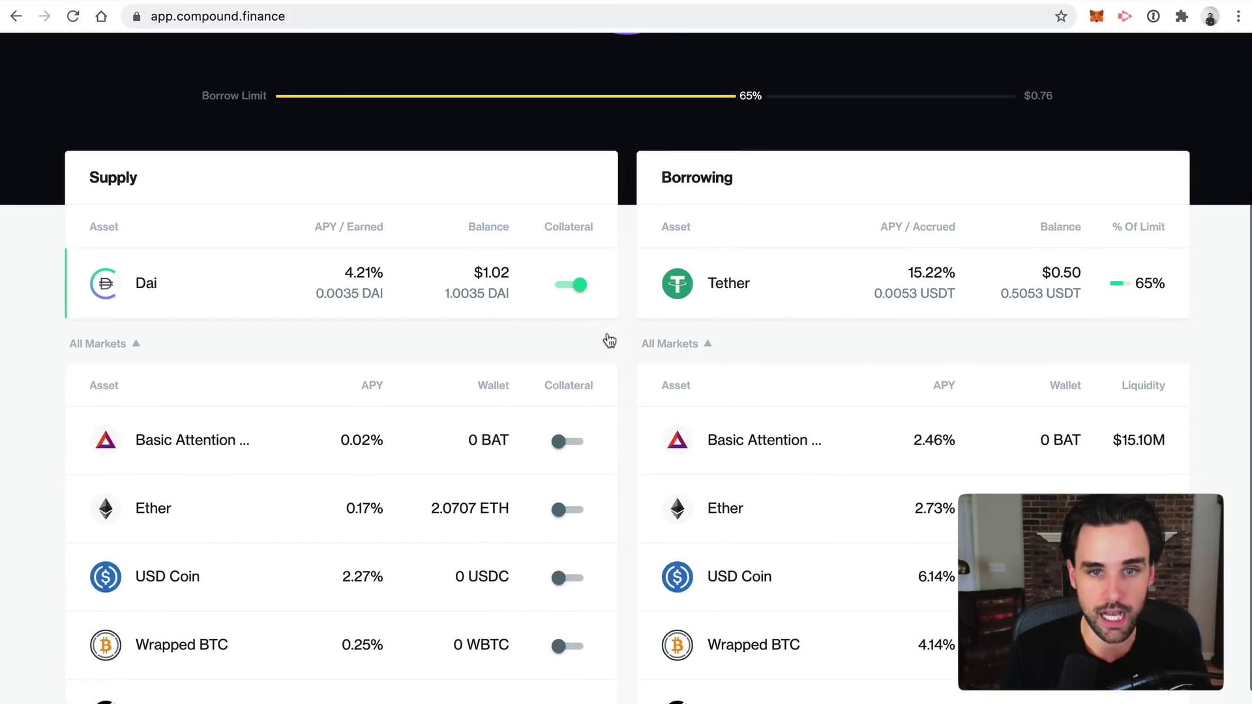
scroll(704, 659, down, 1)
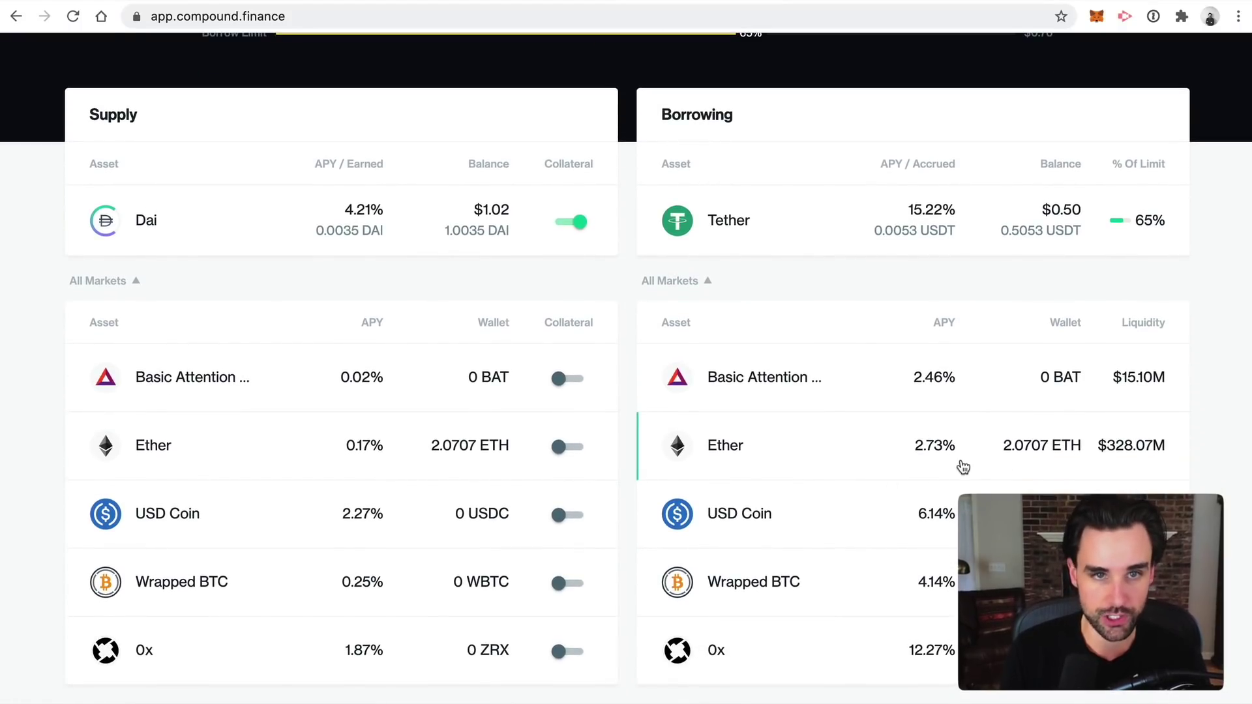
scroll(618, 441, up, 1)
scroll(618, 438, up, 3)
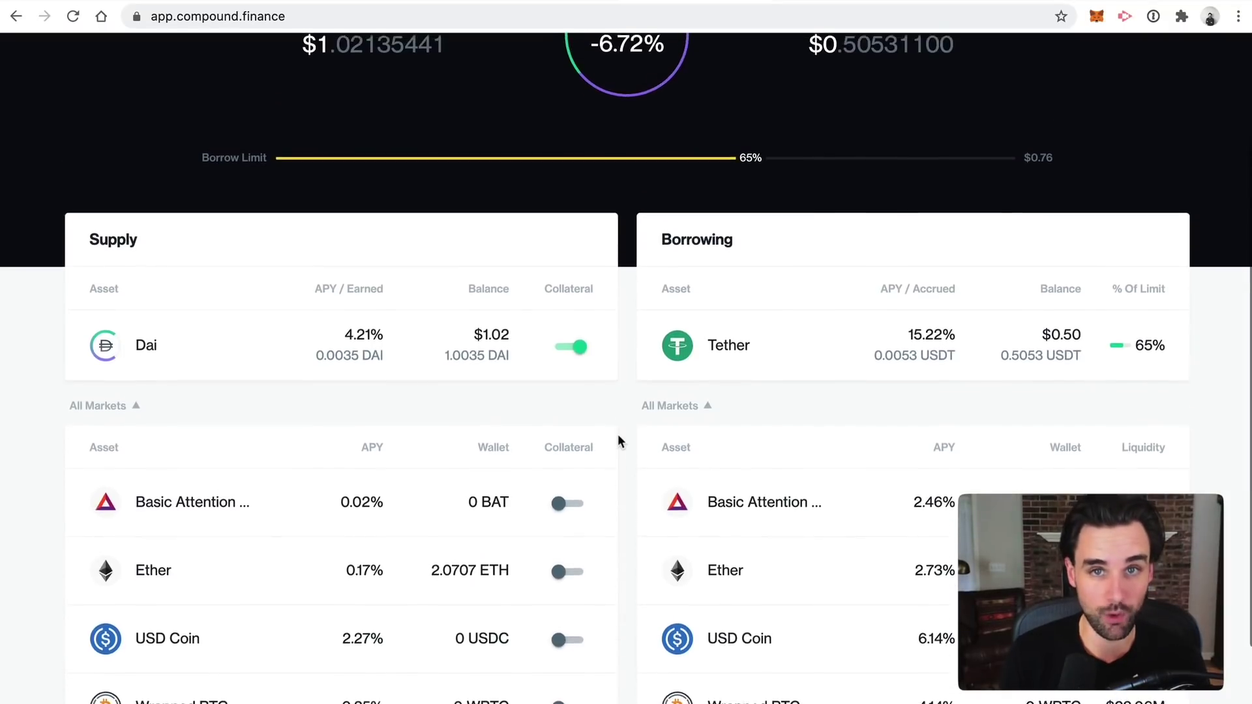
scroll(619, 442, down, 2)
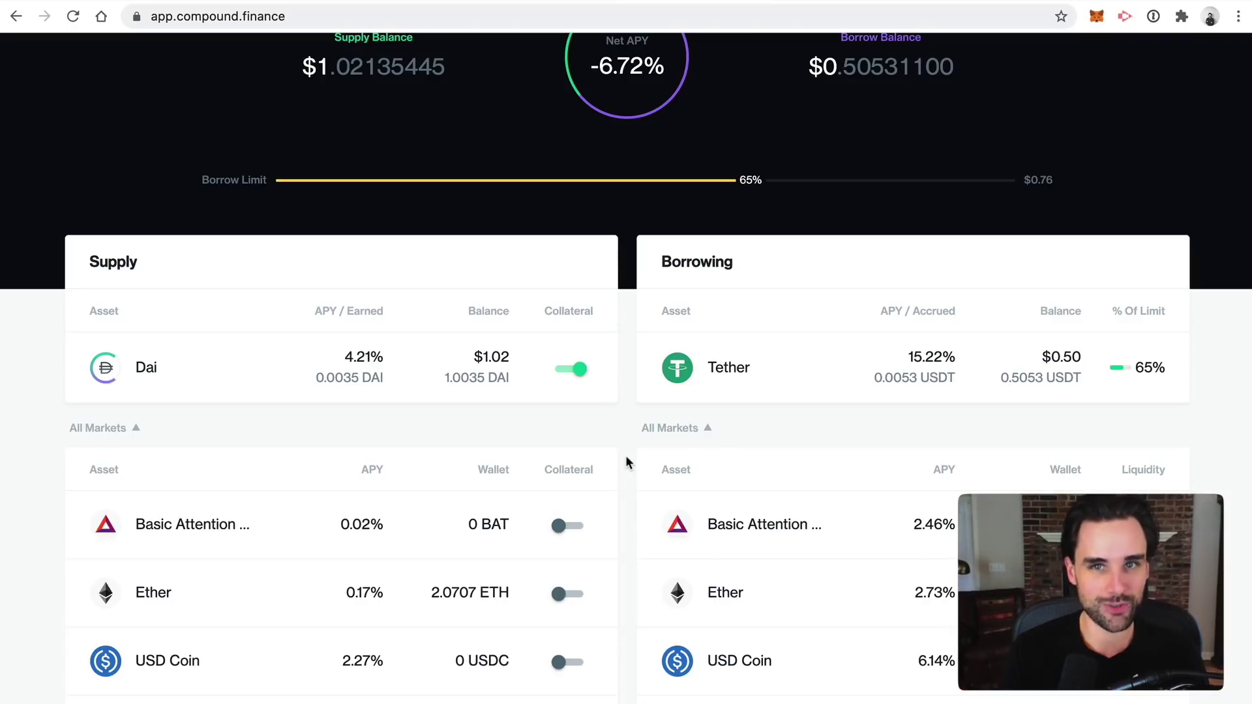
scroll(625, 456, up, 1)
scroll(626, 457, up, 1)
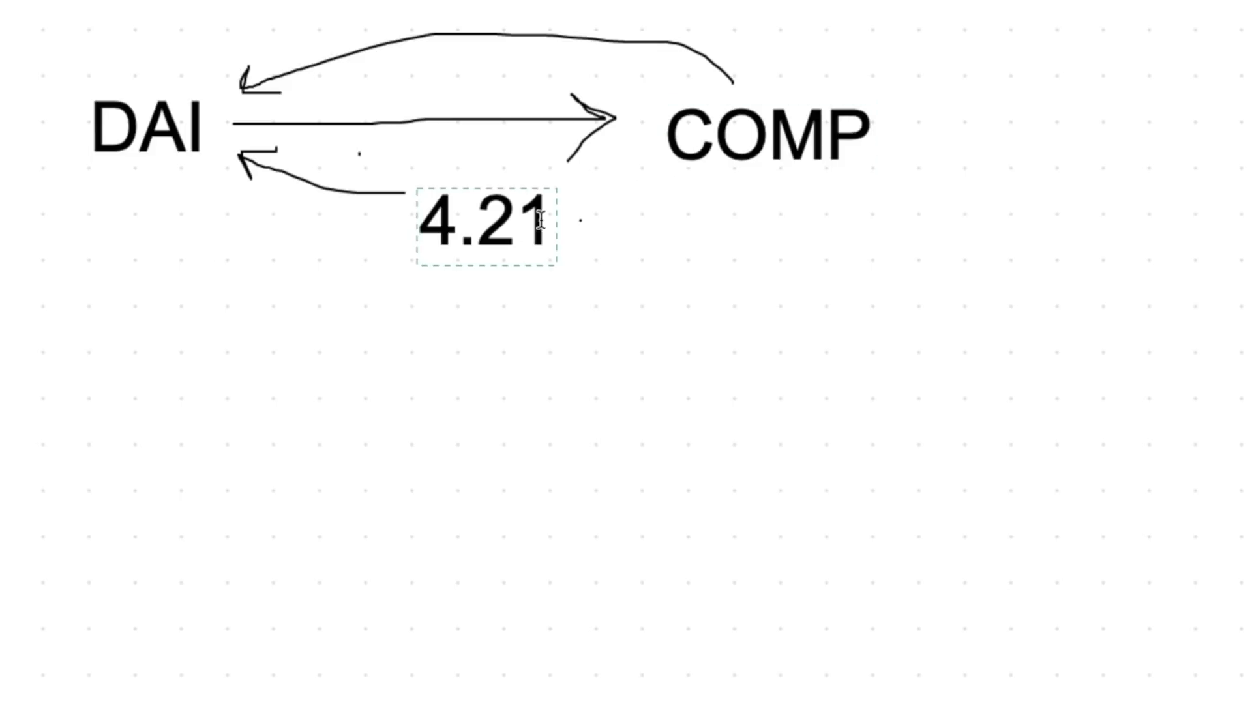
Start a second diagram below the first on the whiteboard with the text DAI and 70% beside it.
click(124, 423)
text(DAi)
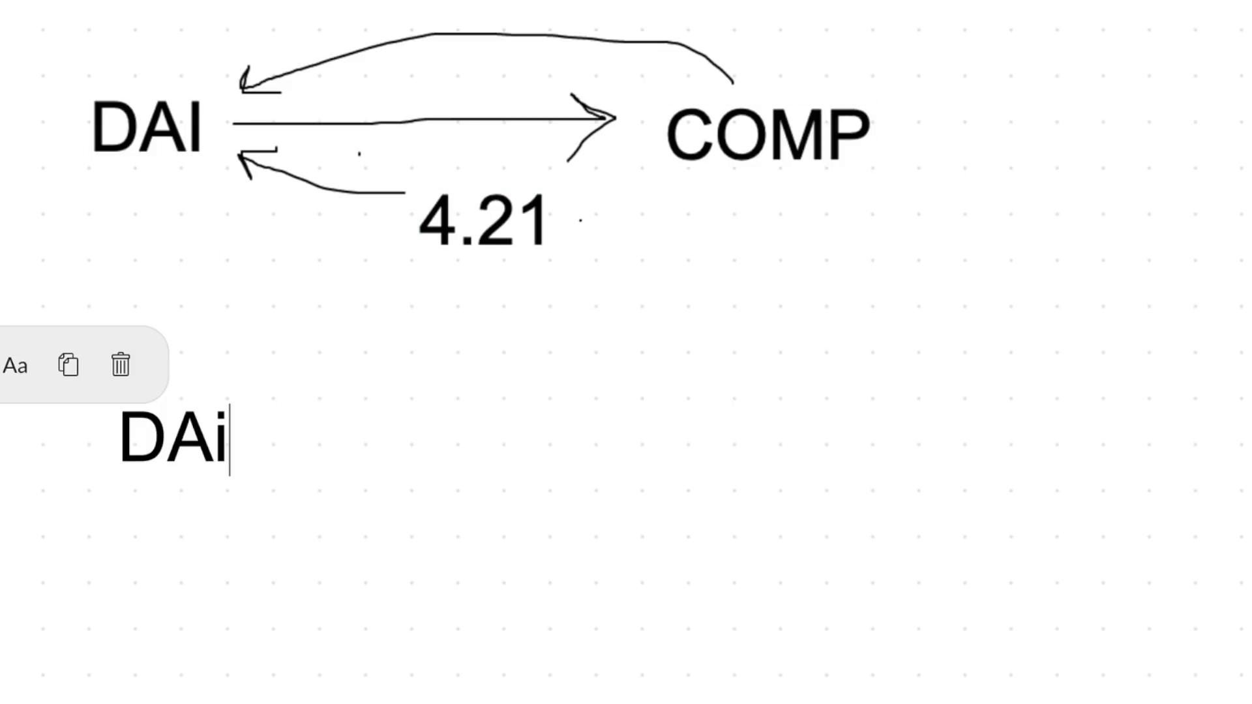
key(BackSpace)
text(I)
key(Escape)
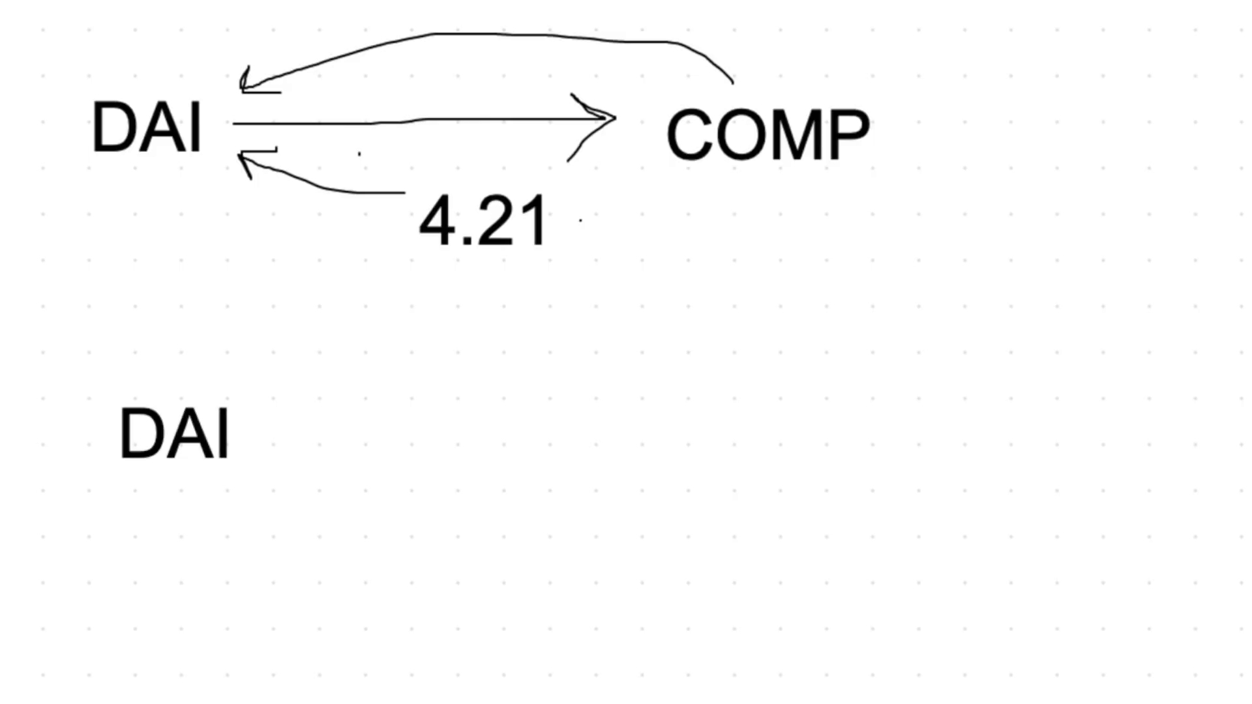
click(293, 438)
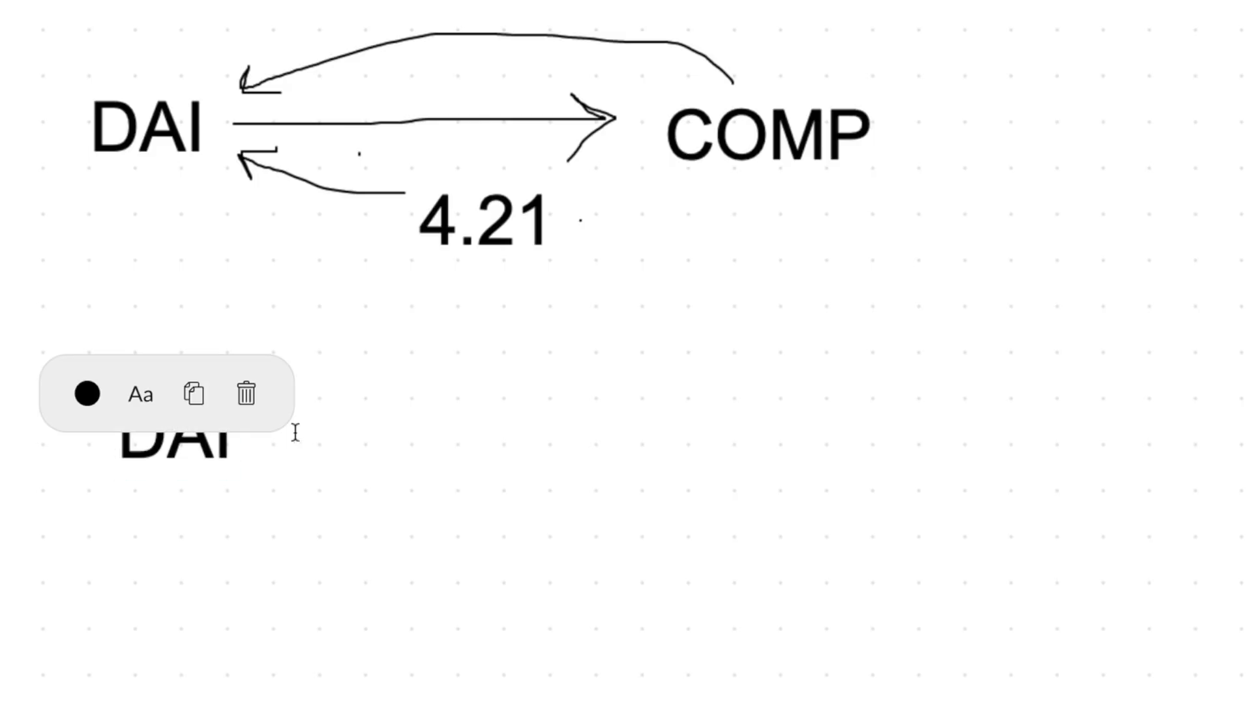
text(70%)
key(Escape)
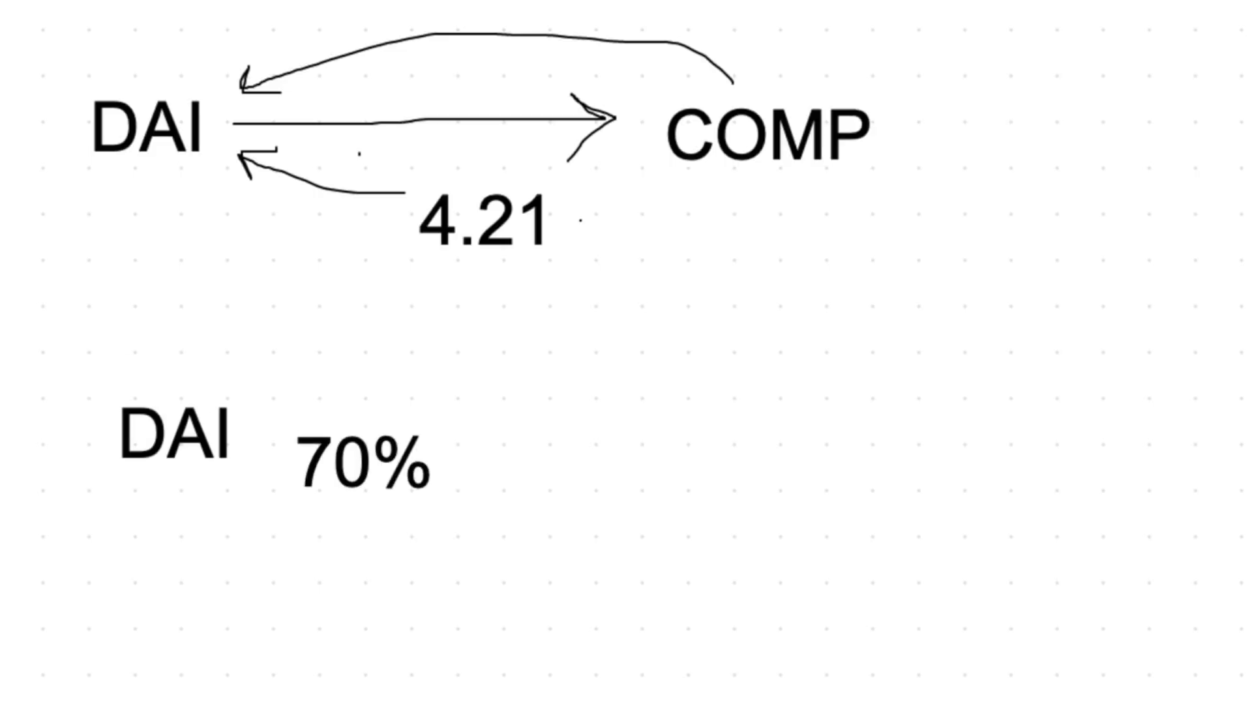
Draw an arrow pointing toward the second DAI label and place the text COMP at the arrow's origin.
mouse_move(815, 415)
mouse_down()
mouse_move(330, 408)
mouse_move(362, 391)
mouse_up()
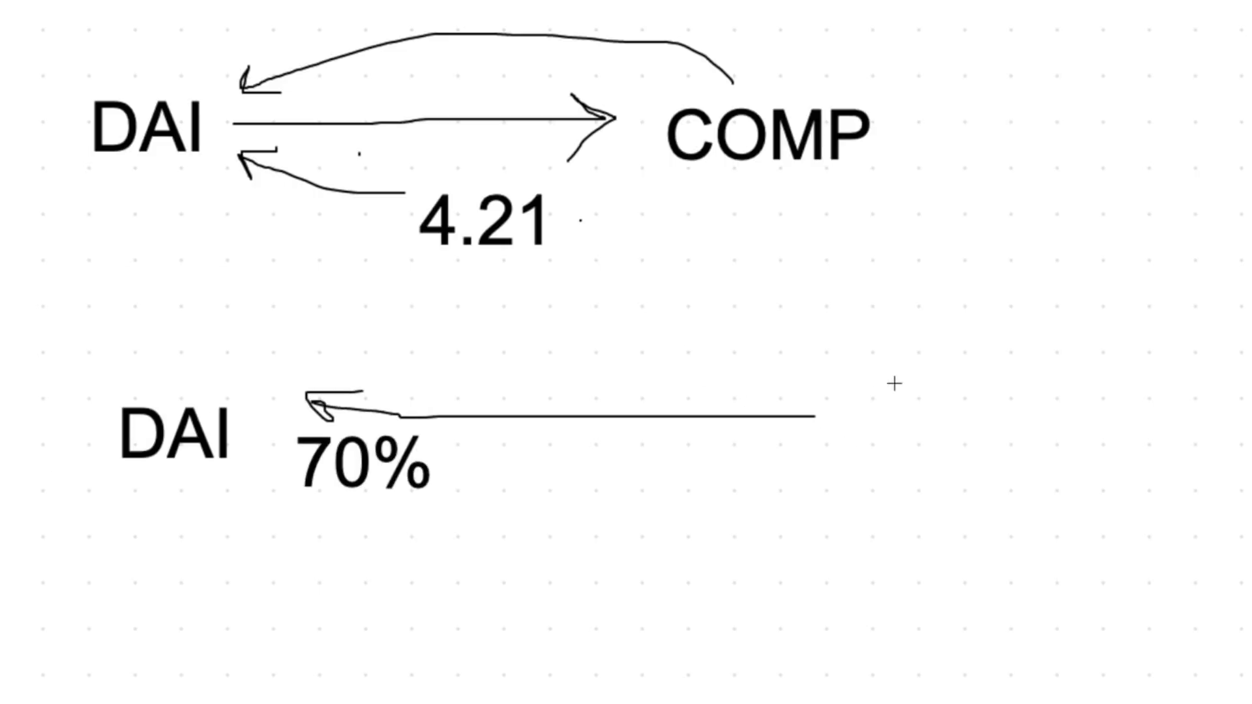
click(881, 411)
text(COMP)
key(Escape)
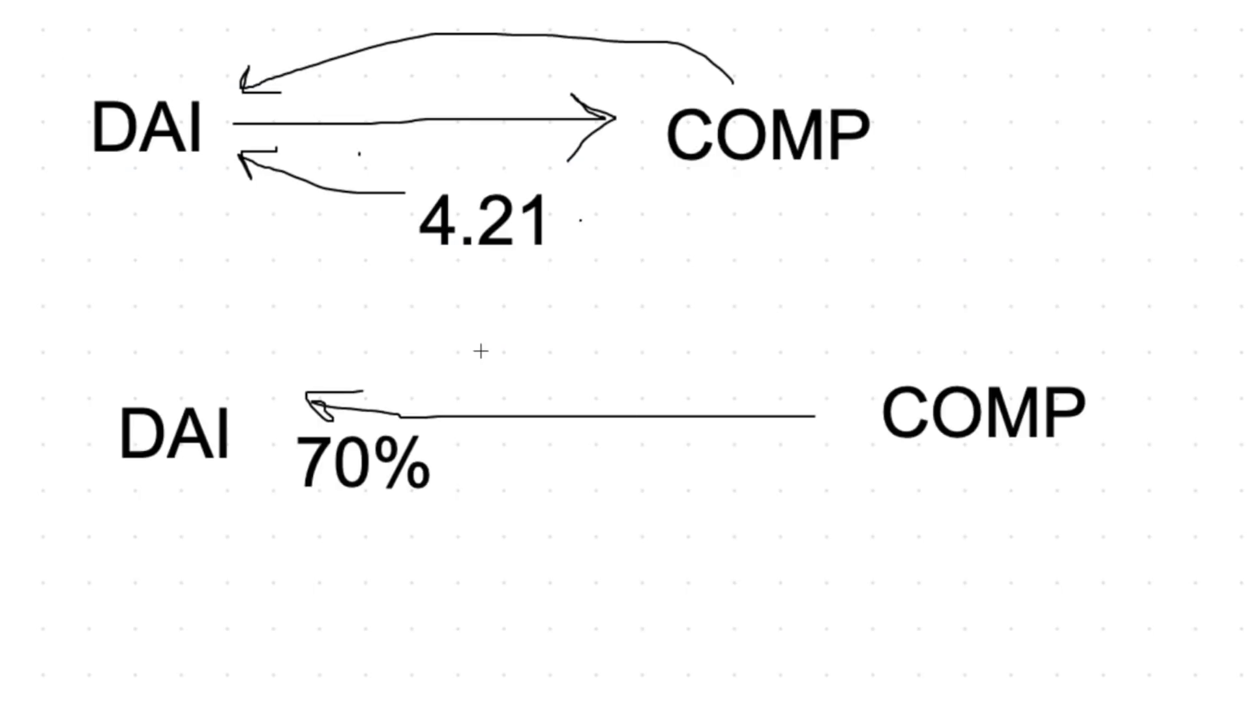
Open the Calculator, multiply 5.50 by 0.7, and return to the whiteboard.
key(super+space)
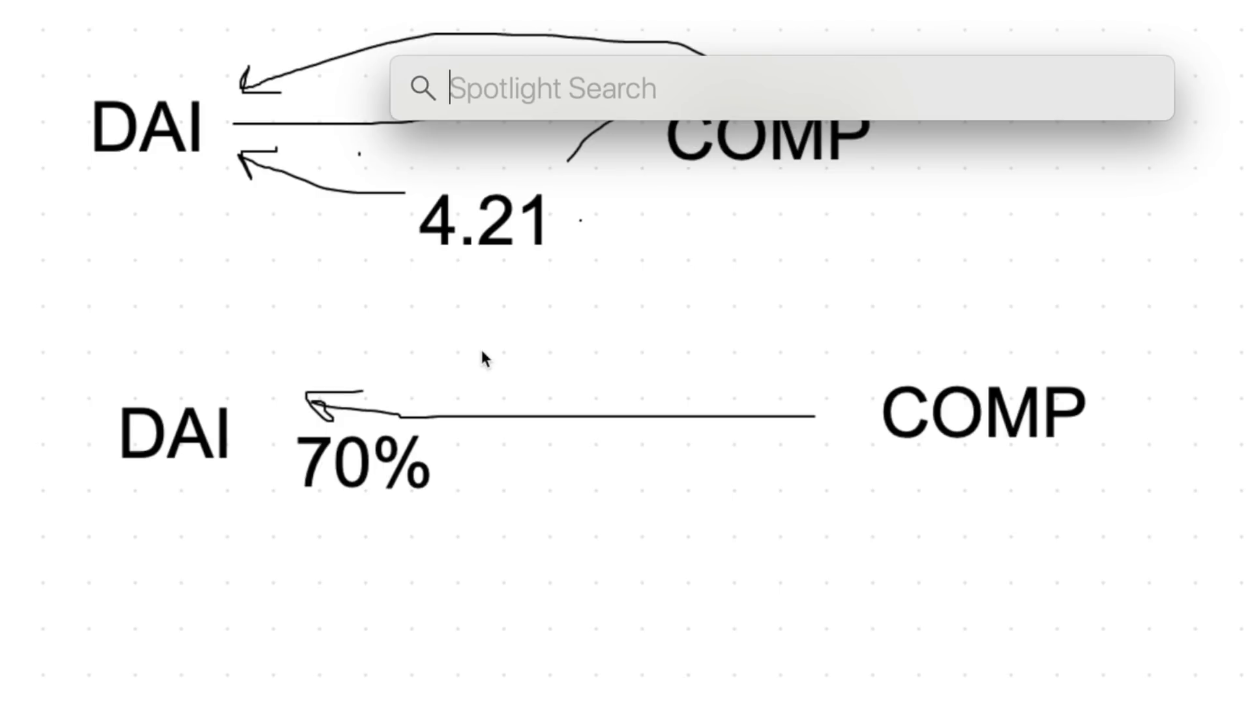
text(calcu)
key(Return)
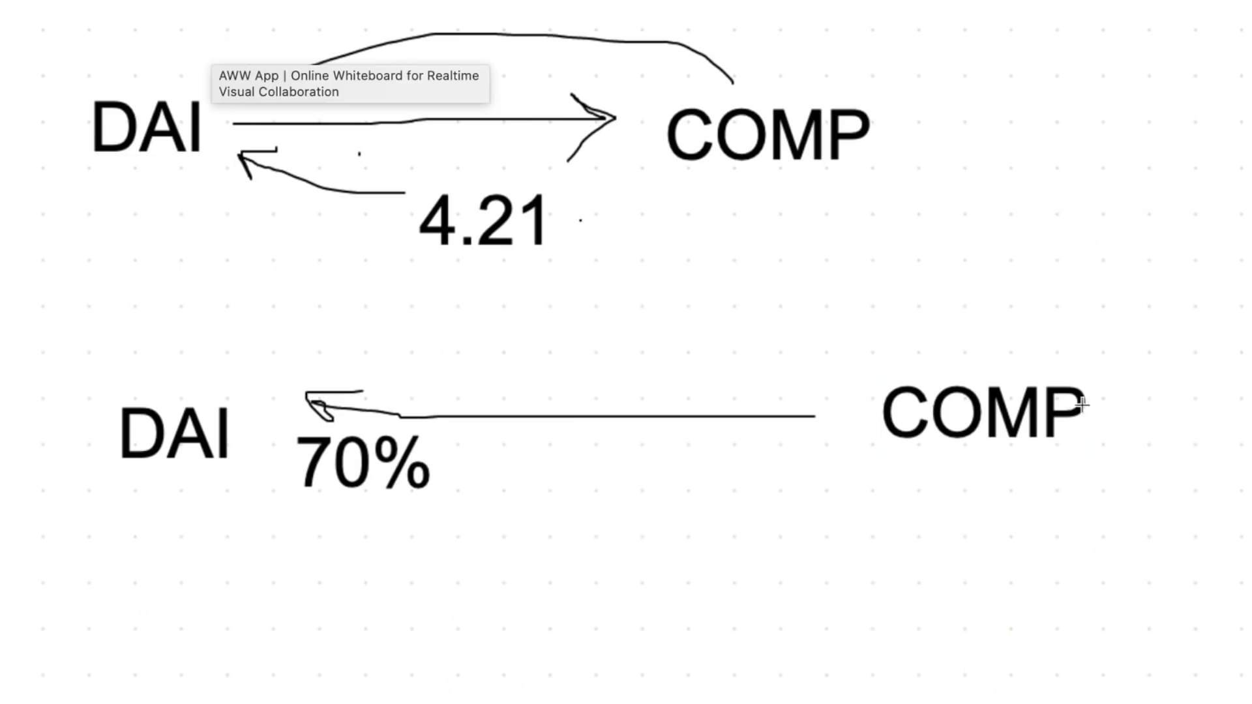
key(super+Tab)
text(5.50)
click(1221, 162)
click(1160, 307)
click(1020, 175)
click(1184, 338)
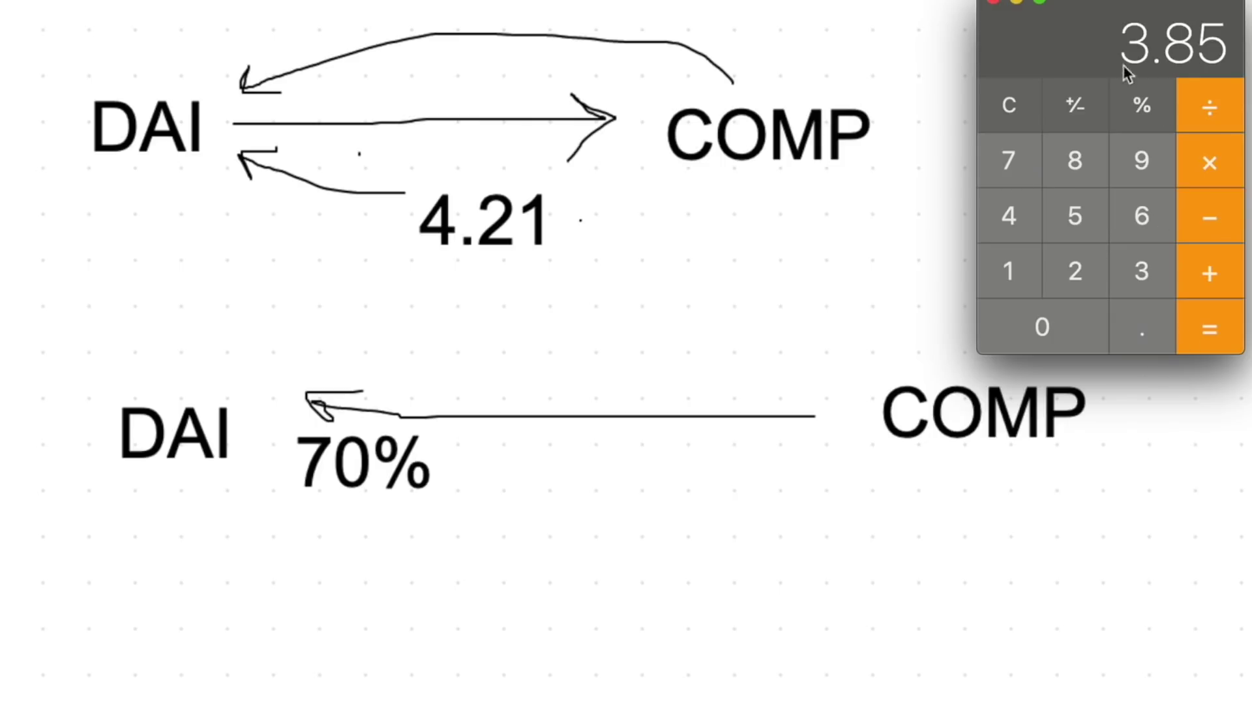
click(396, 594)
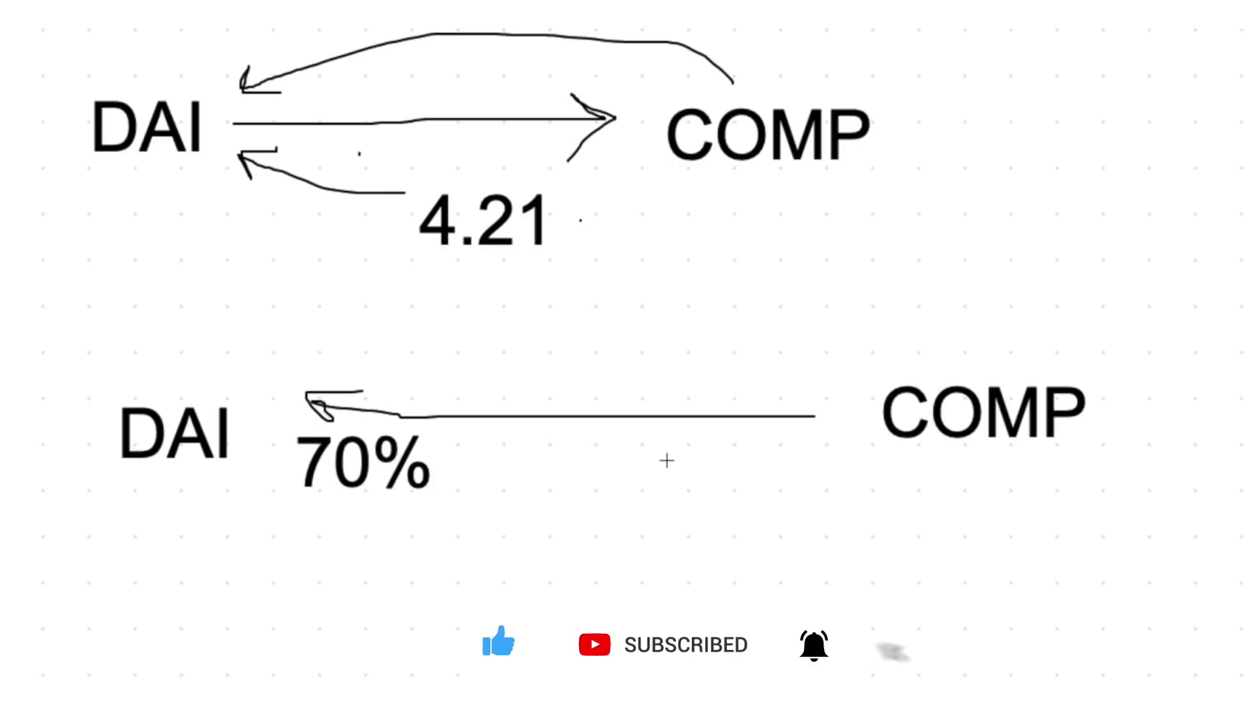
Add the text 3.78% beneath the second diagram's COMP label.
click(831, 464)
text(3,)
key(BackSpace)
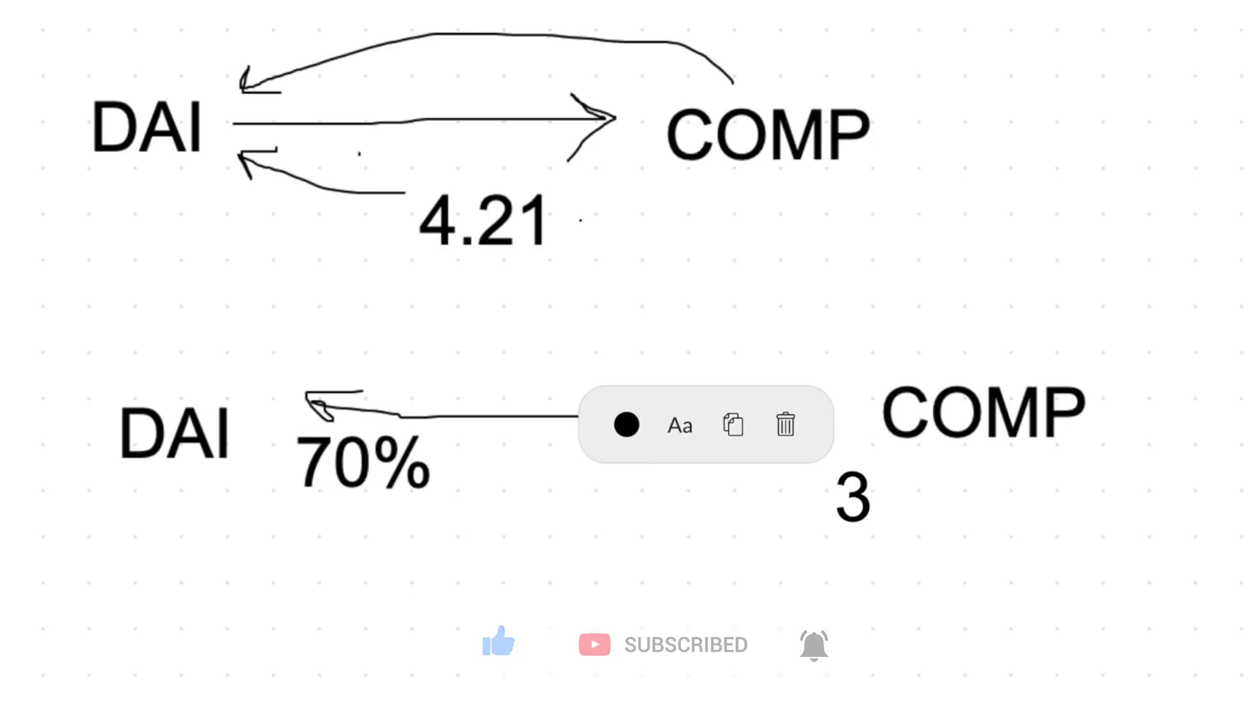
text(.)
text(5)
key(BackSpace)
text(8%)
click(910, 554)
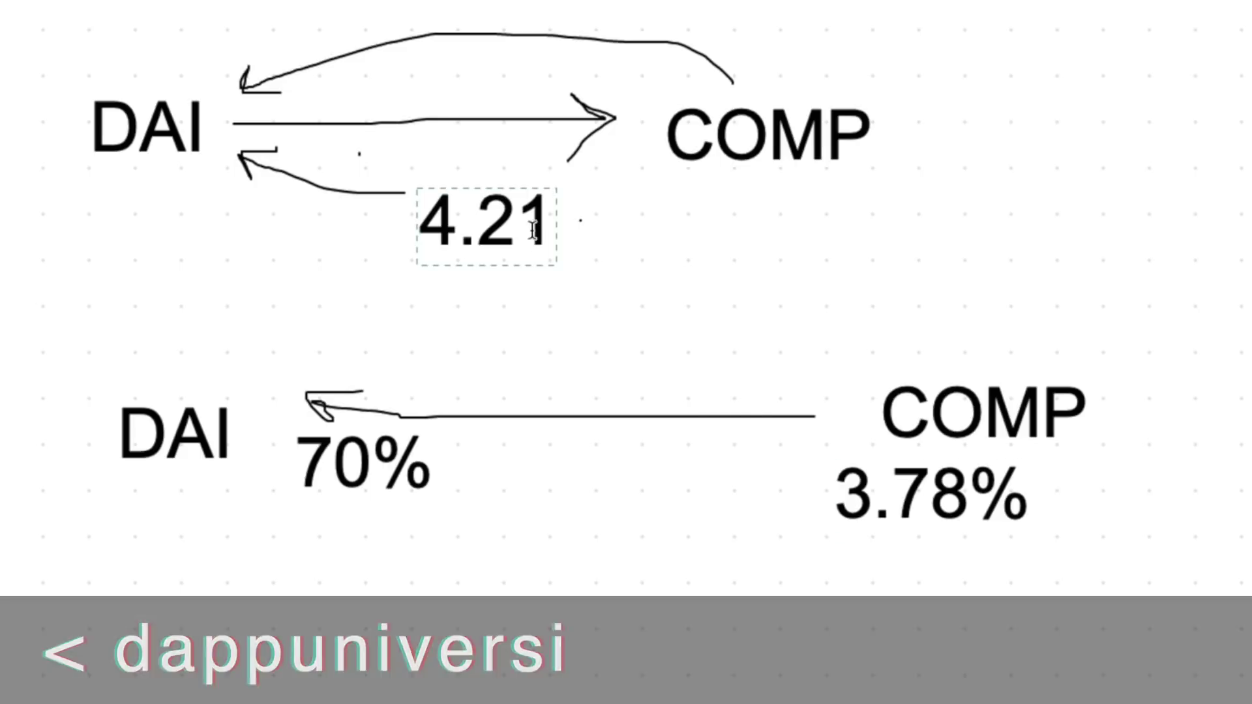
click(503, 159)
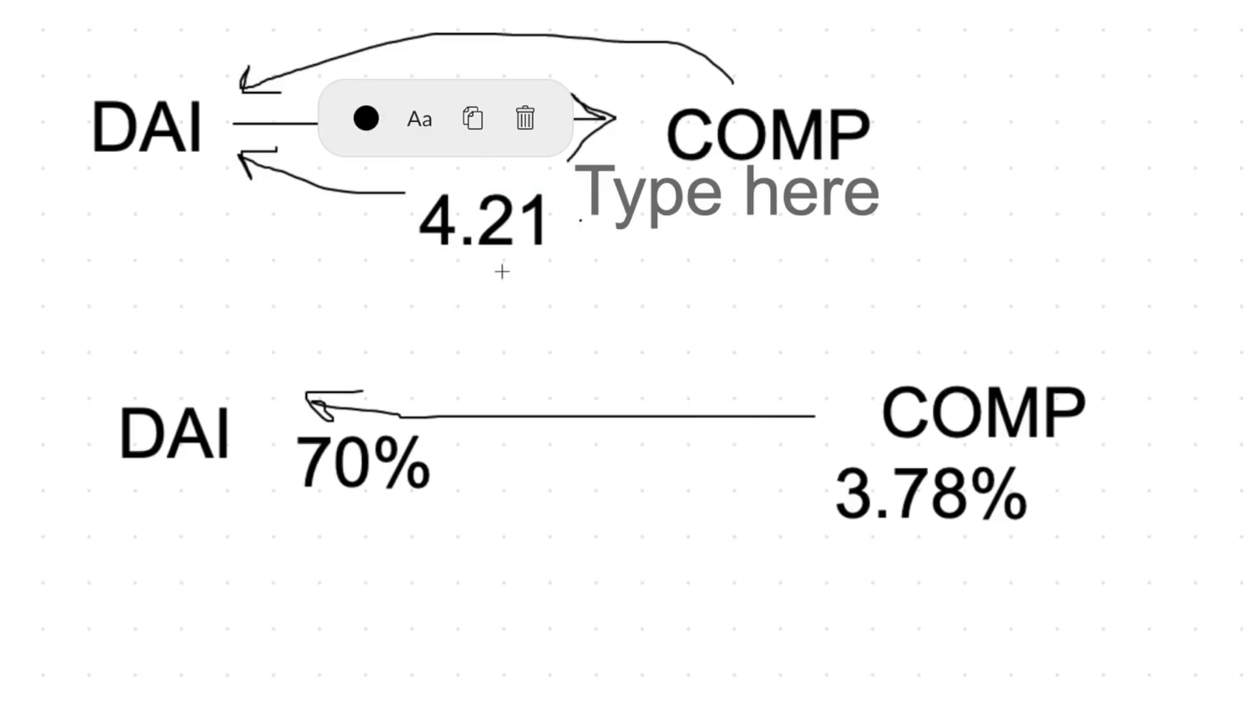
click(88, 125)
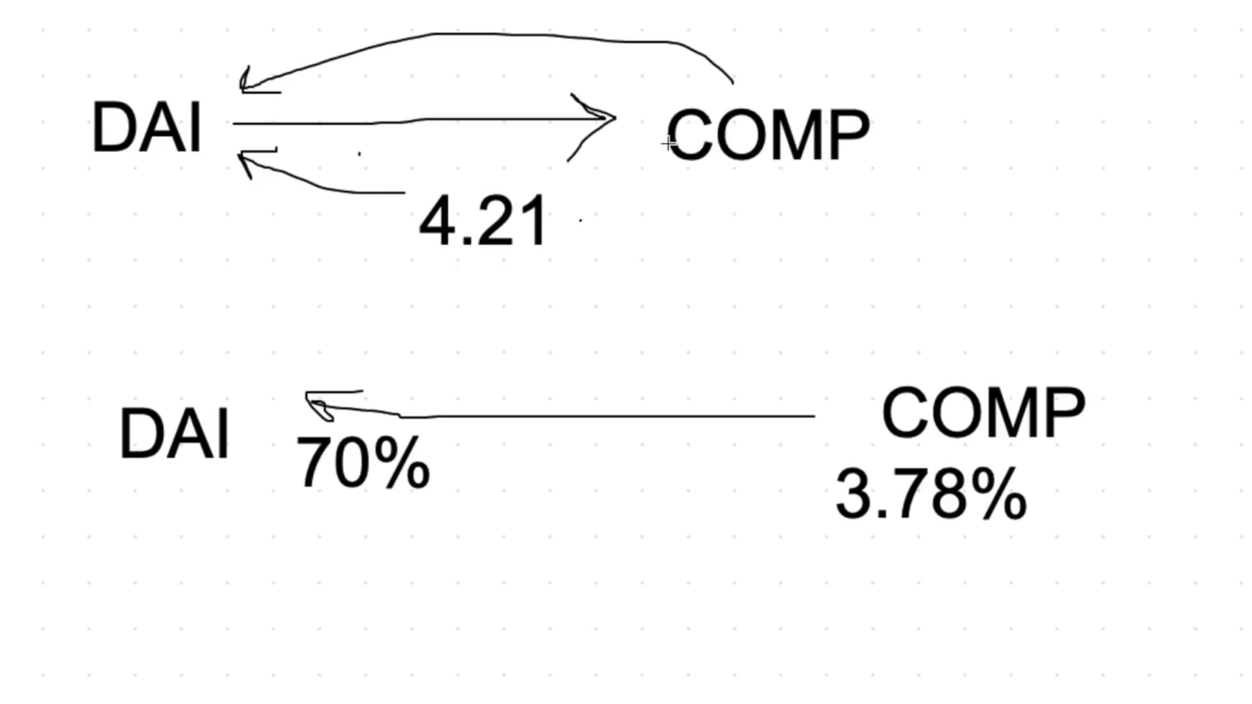